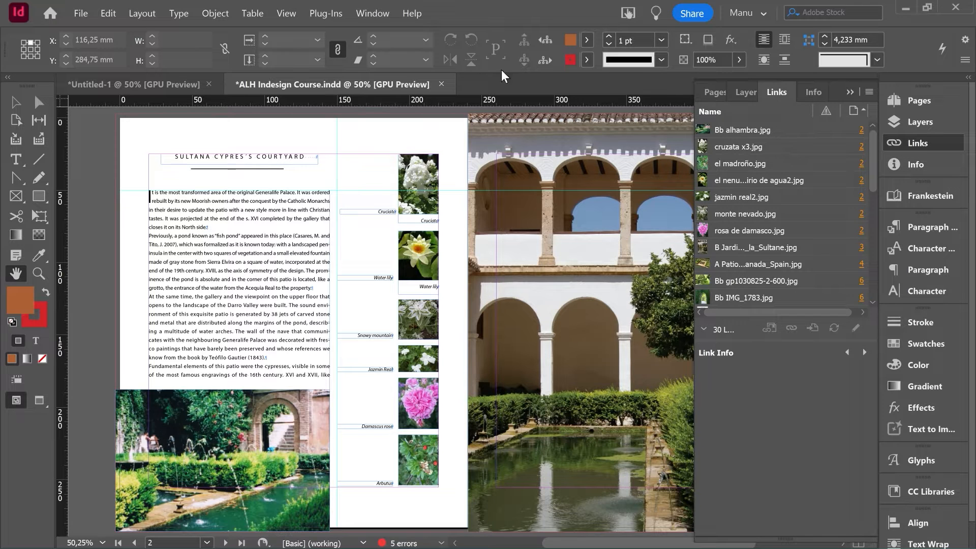
Step: Show the document's image links and look through the spreads down to page 16
{"action": "left_click", "coordinate": [376, 14]}
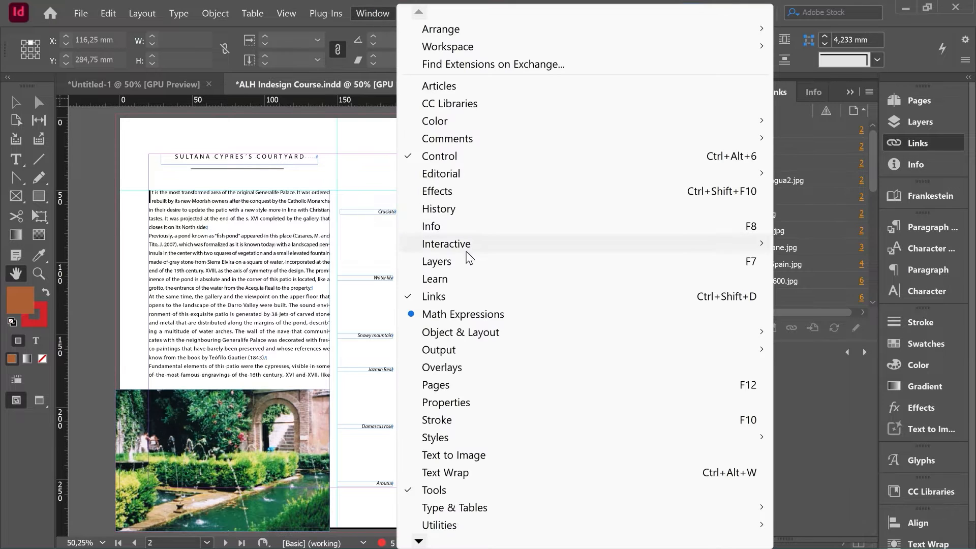
{"action": "left_click", "coordinate": [445, 300]}
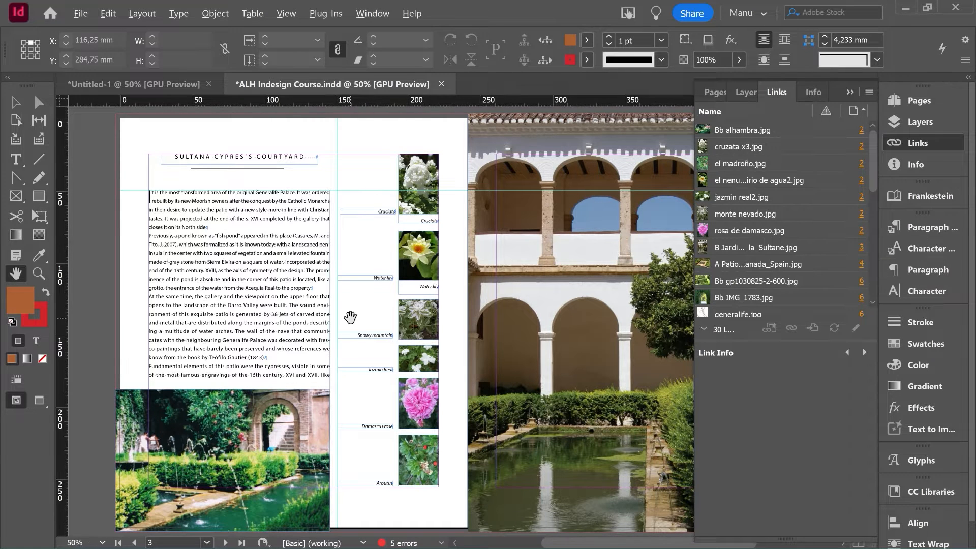
{"action": "scroll", "coordinate": [351, 315], "scroll_direction": "down", "scroll_amount": 1}
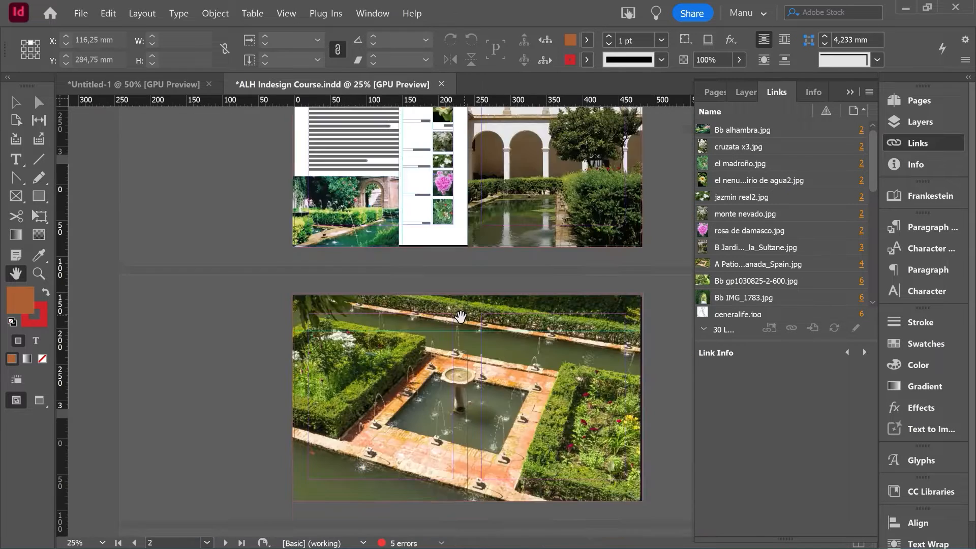
{"action": "scroll", "coordinate": [386, 325], "scroll_direction": "down", "scroll_amount": 2}
{"action": "scroll", "coordinate": [457, 318], "scroll_direction": "down", "scroll_amount": 5}
{"action": "scroll", "coordinate": [459, 317], "scroll_direction": "down", "scroll_amount": 10}
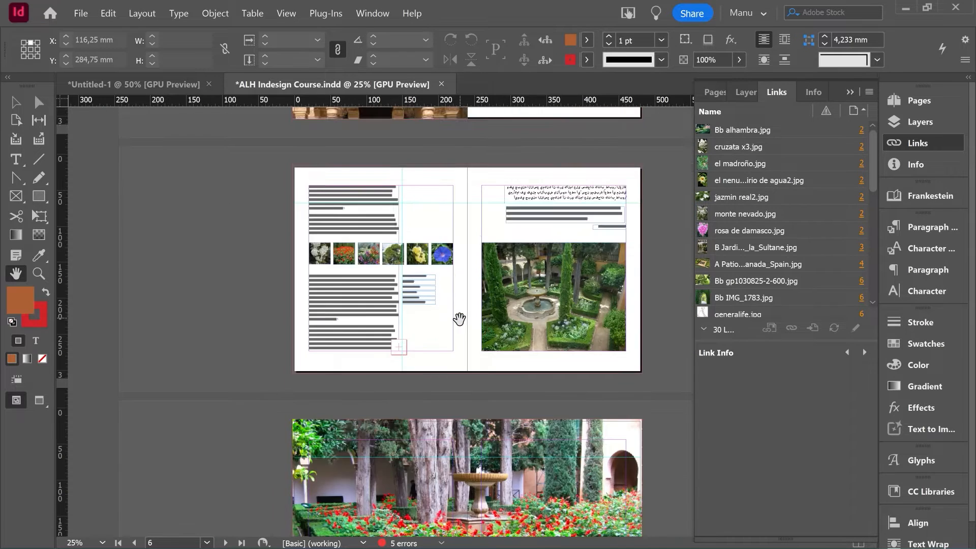
{"action": "scroll", "coordinate": [480, 321], "scroll_direction": "down", "scroll_amount": 3}
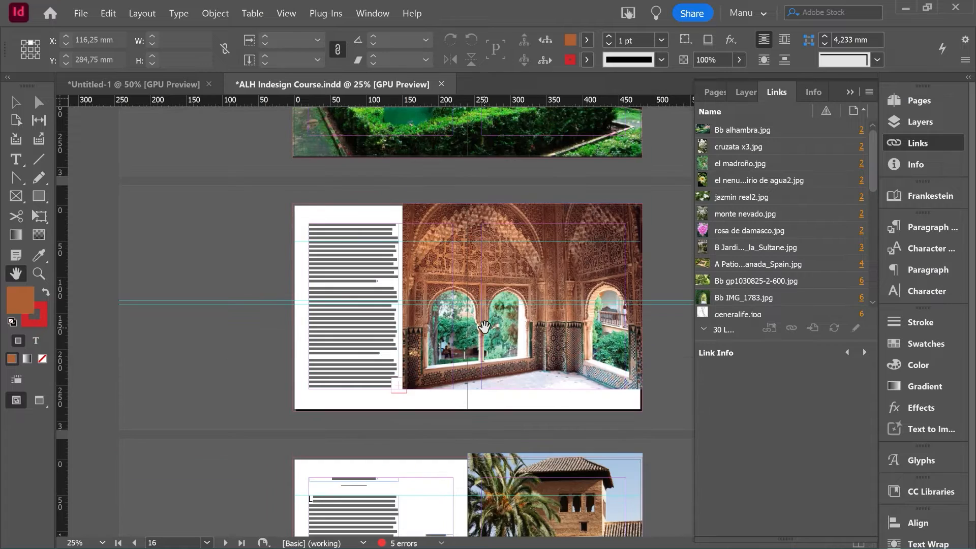
{"action": "scroll", "coordinate": [484, 326], "scroll_direction": "down", "scroll_amount": 1}
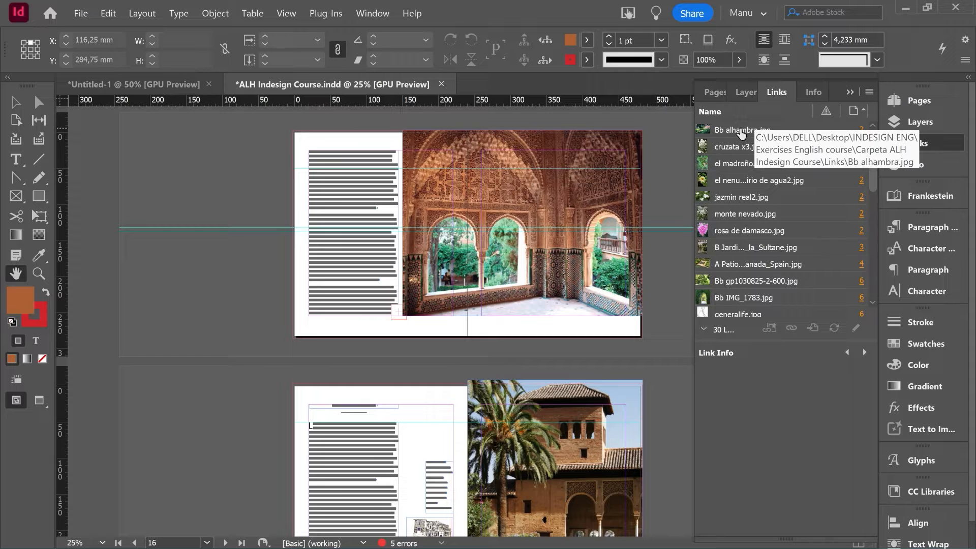
Step: Examine the link information of the page 4 patio image and el madroño.jpg, and hide the link details
{"action": "left_click", "coordinate": [735, 266]}
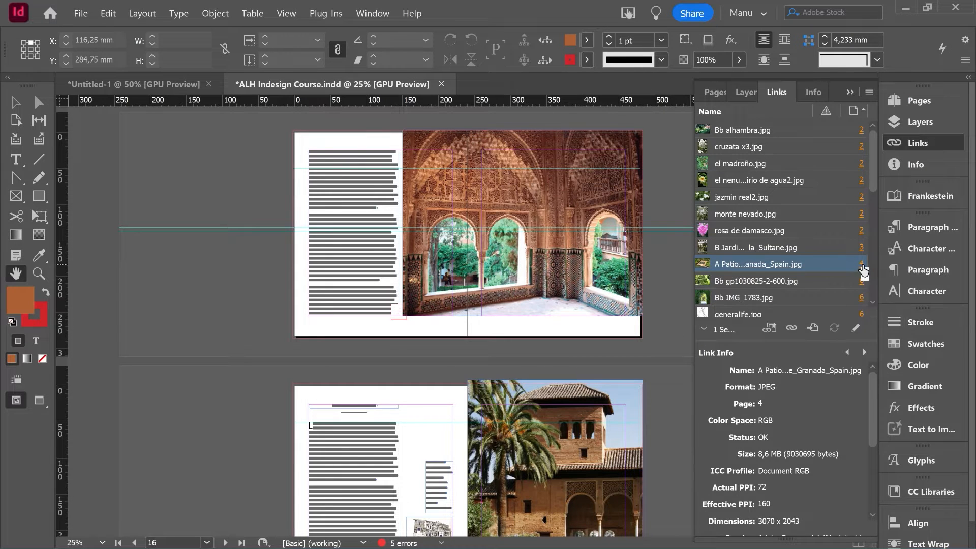
{"action": "left_click", "coordinate": [728, 164]}
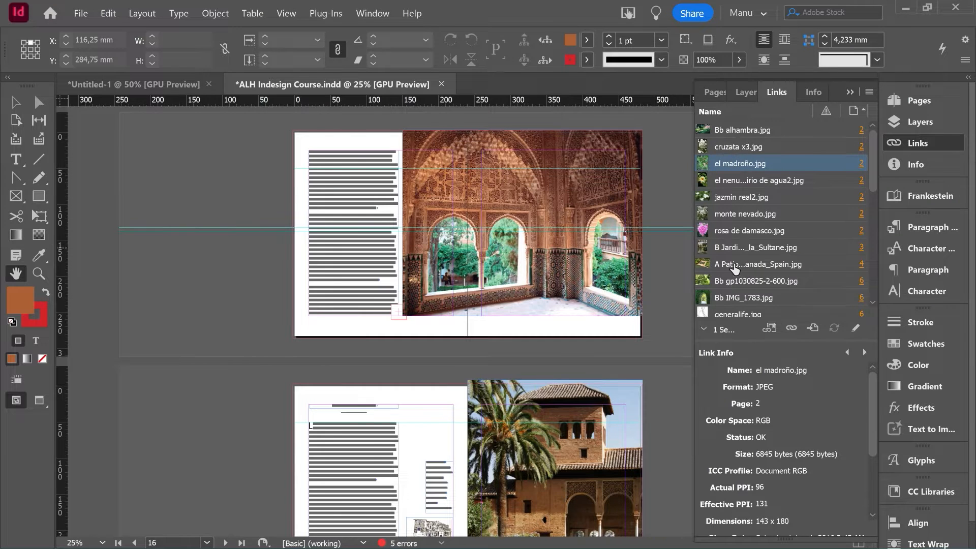
{"action": "mouse_move", "coordinate": [732, 332]}
{"action": "left_click", "coordinate": [703, 331]}
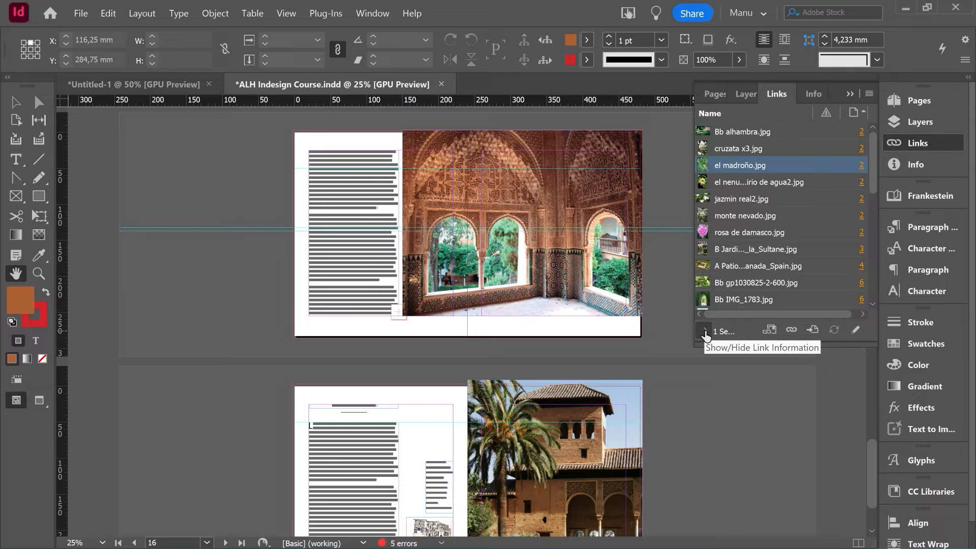
Step: Examine the full link information of monte nevado.jpg, from format through scale and transparency, and hide the details again
{"action": "left_click", "coordinate": [735, 218]}
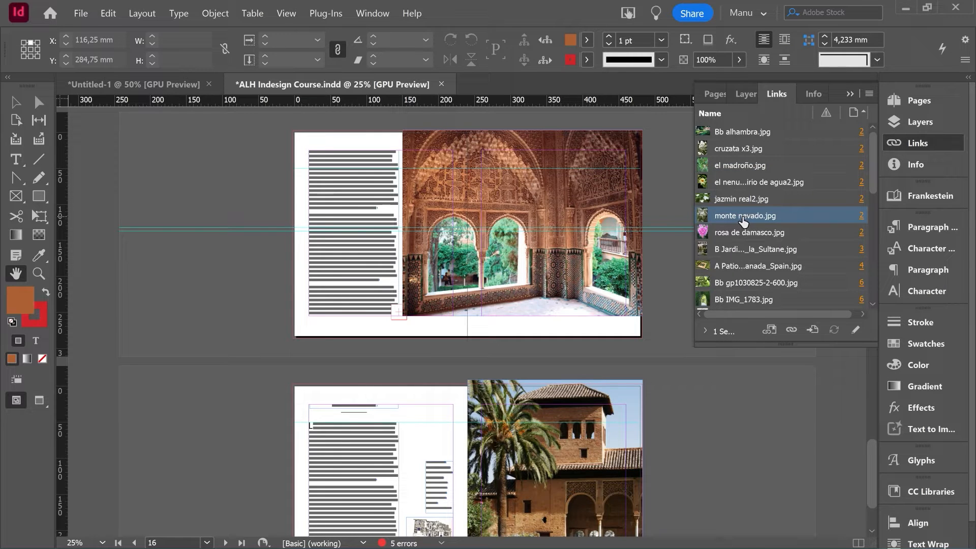
{"action": "left_click", "coordinate": [704, 331]}
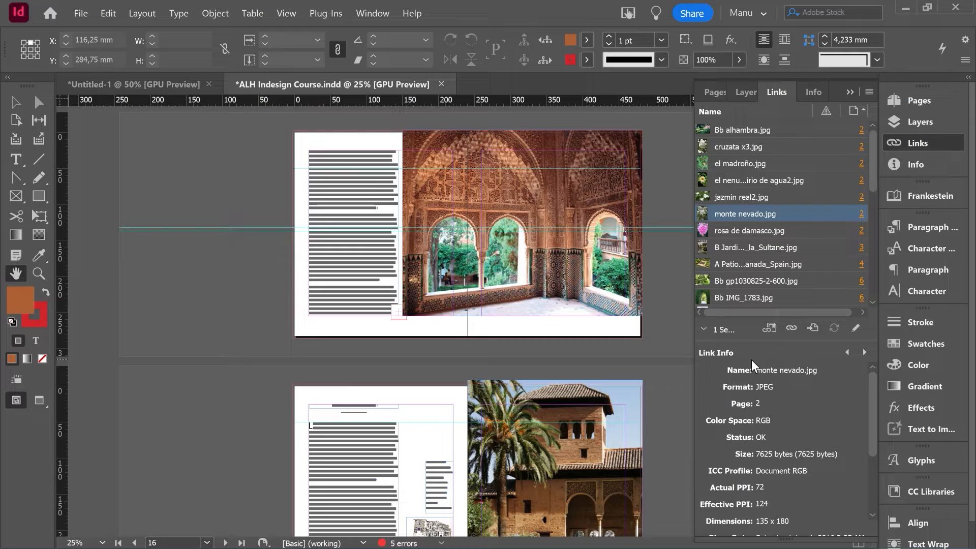
{"action": "scroll", "coordinate": [752, 368], "scroll_direction": "down", "scroll_amount": 1}
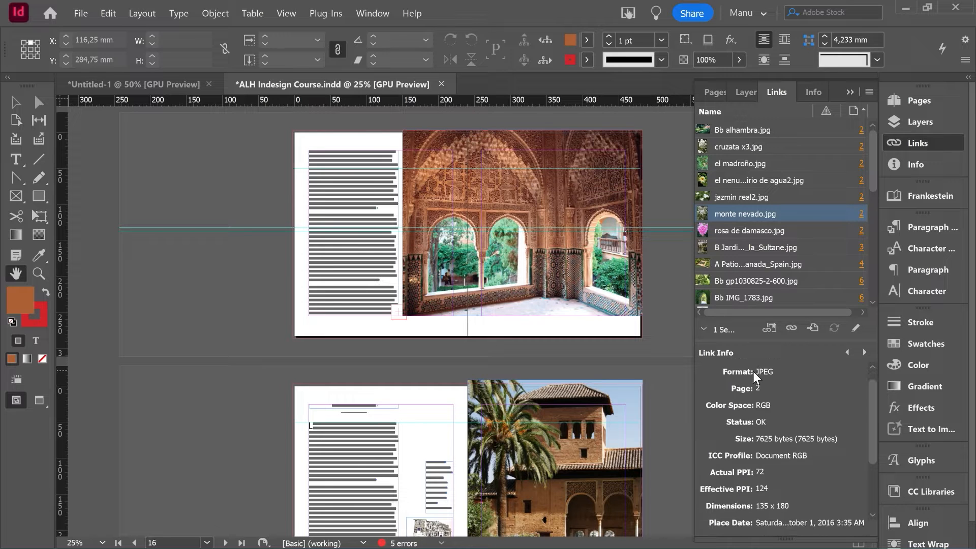
{"action": "scroll", "coordinate": [752, 381], "scroll_direction": "up", "scroll_amount": 1}
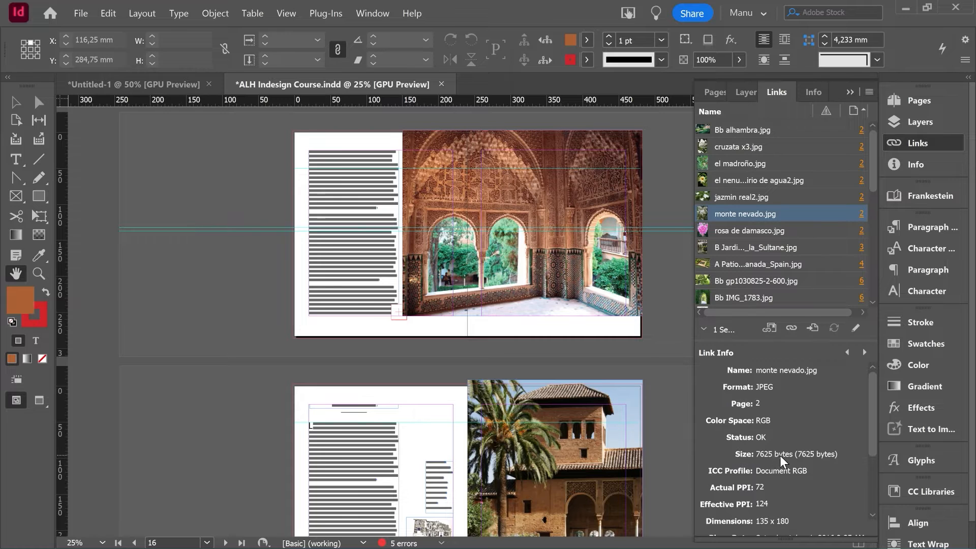
{"action": "scroll", "coordinate": [732, 457], "scroll_direction": "down", "scroll_amount": 1}
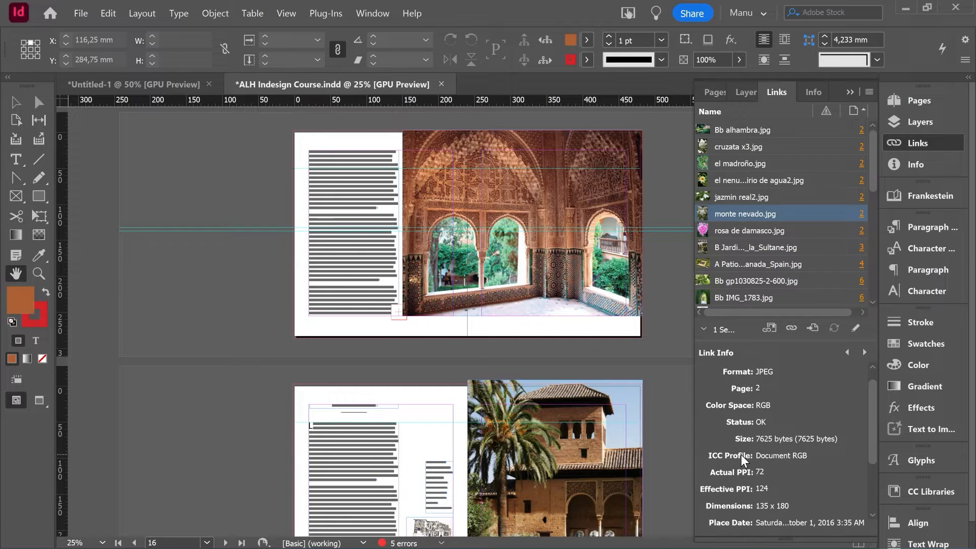
{"action": "scroll", "coordinate": [731, 456], "scroll_direction": "down", "scroll_amount": 1}
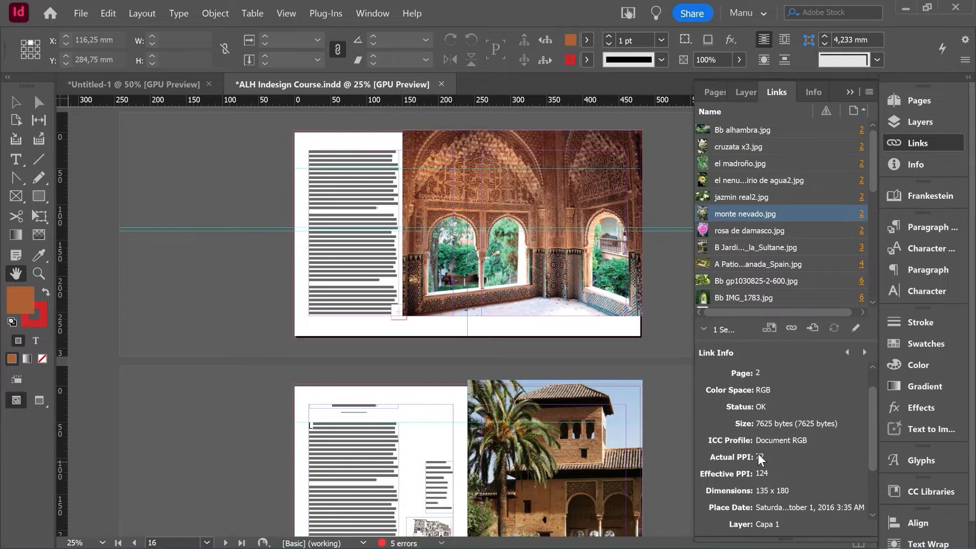
{"action": "scroll", "coordinate": [729, 463], "scroll_direction": "down", "scroll_amount": 2}
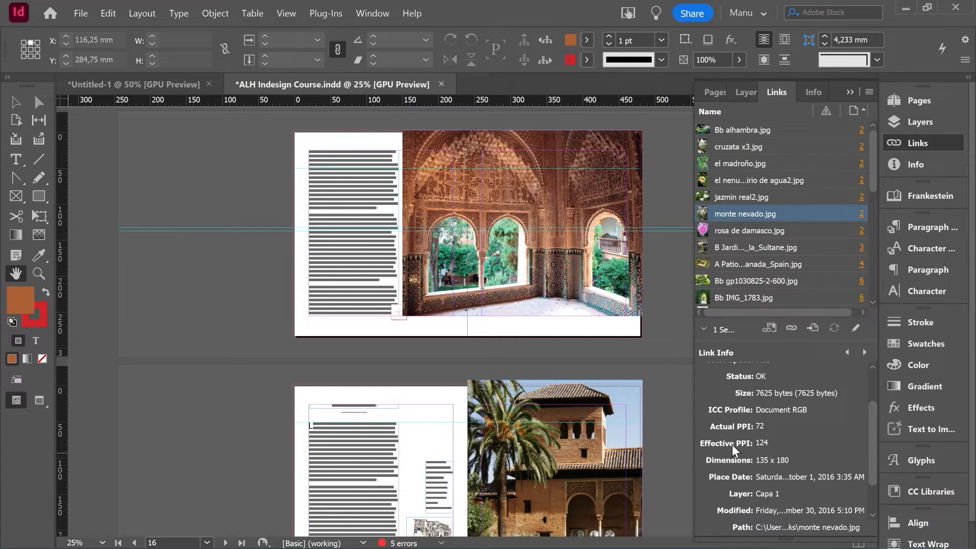
{"action": "scroll", "coordinate": [731, 440], "scroll_direction": "down", "scroll_amount": 3}
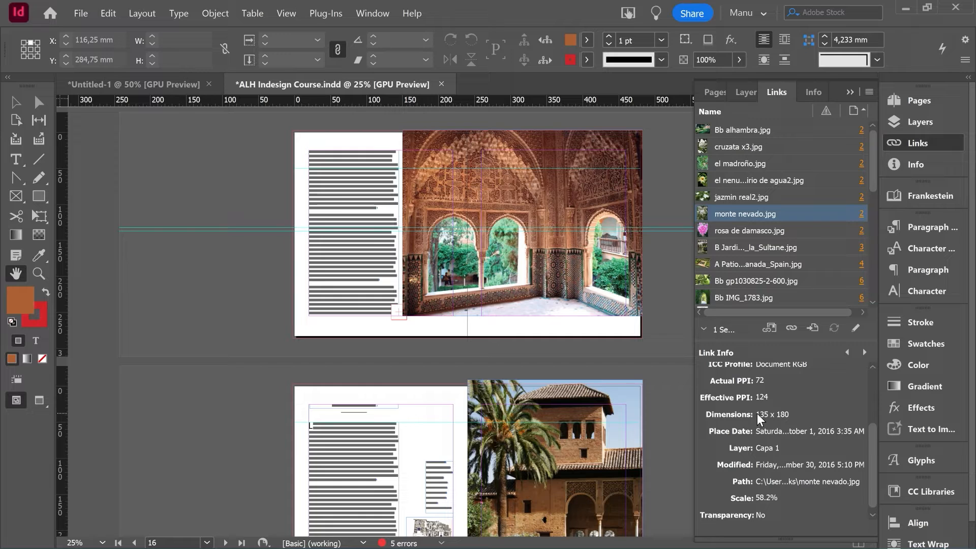
{"action": "scroll", "coordinate": [742, 417], "scroll_direction": "down", "scroll_amount": 1}
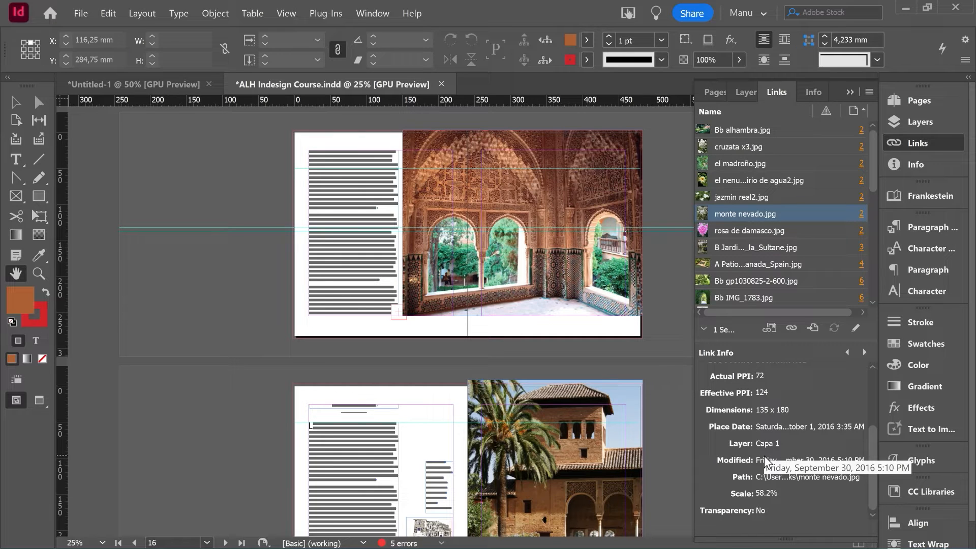
{"action": "left_click", "coordinate": [704, 330]}
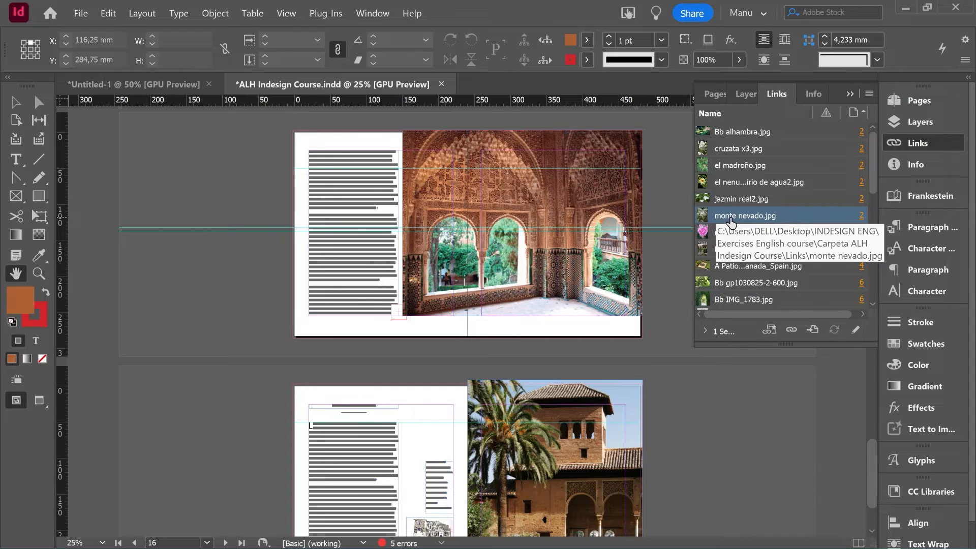
Step: Try to relink monte nevado.jpg to the Instagram_logo graphic in the REDES SOCIALES library
{"action": "left_click", "coordinate": [770, 330]}
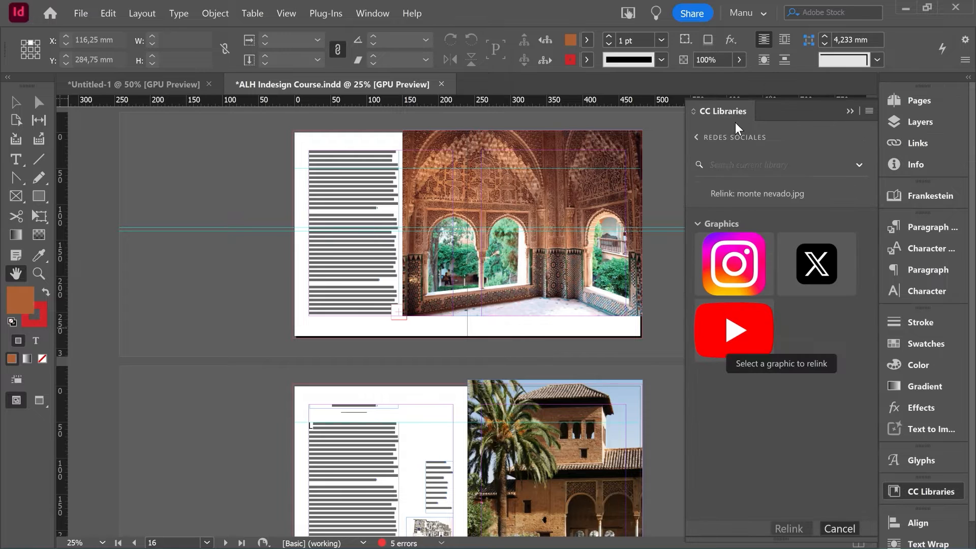
{"action": "left_click", "coordinate": [746, 263]}
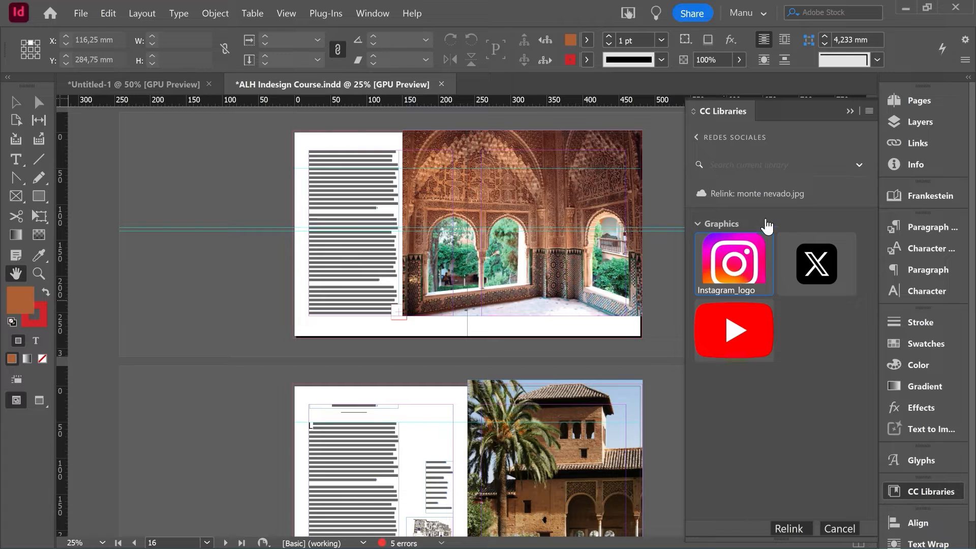
{"action": "left_click", "coordinate": [840, 530]}
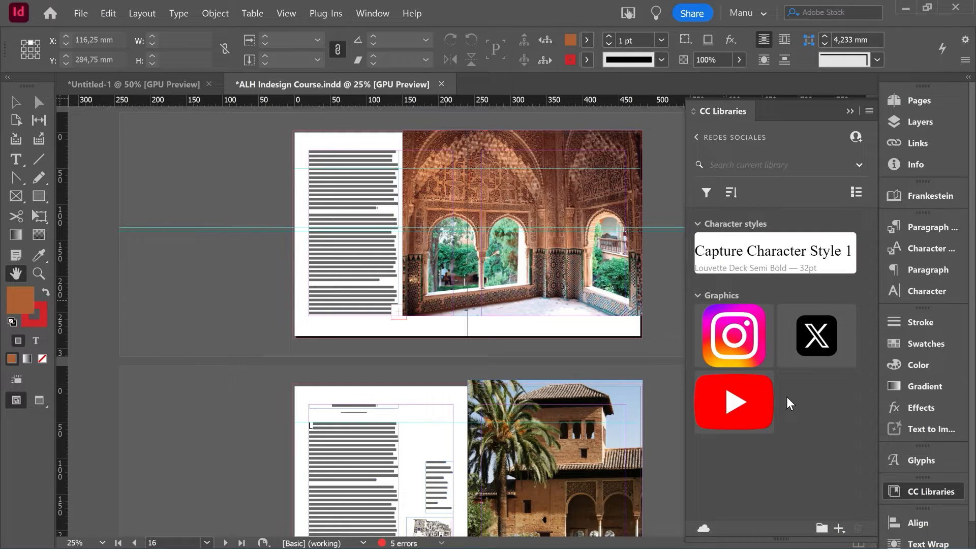
{"action": "left_click", "coordinate": [850, 112]}
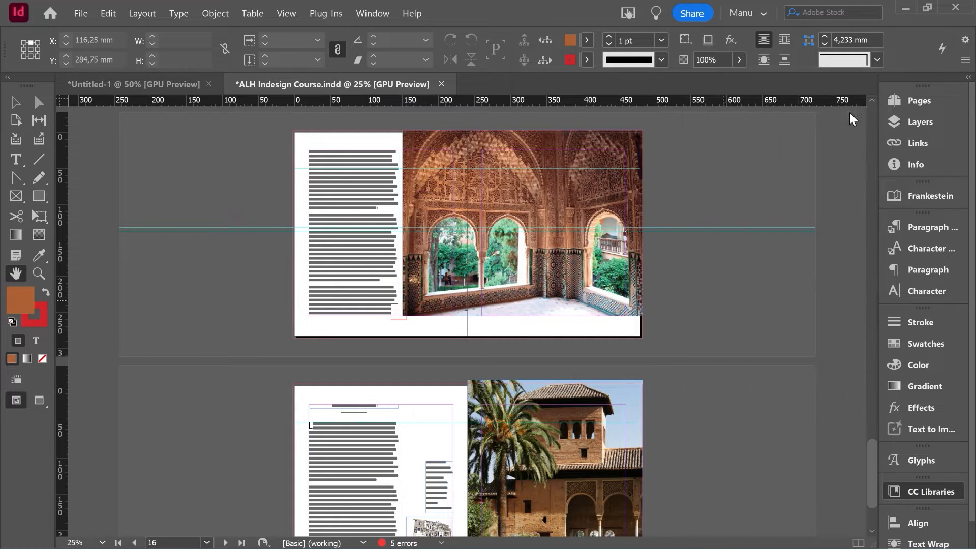
Step: Reopen the list of image links and go to the placed cruzata x3.jpg image on page 2
{"action": "left_click", "coordinate": [917, 144]}
{"action": "left_click", "coordinate": [732, 150]}
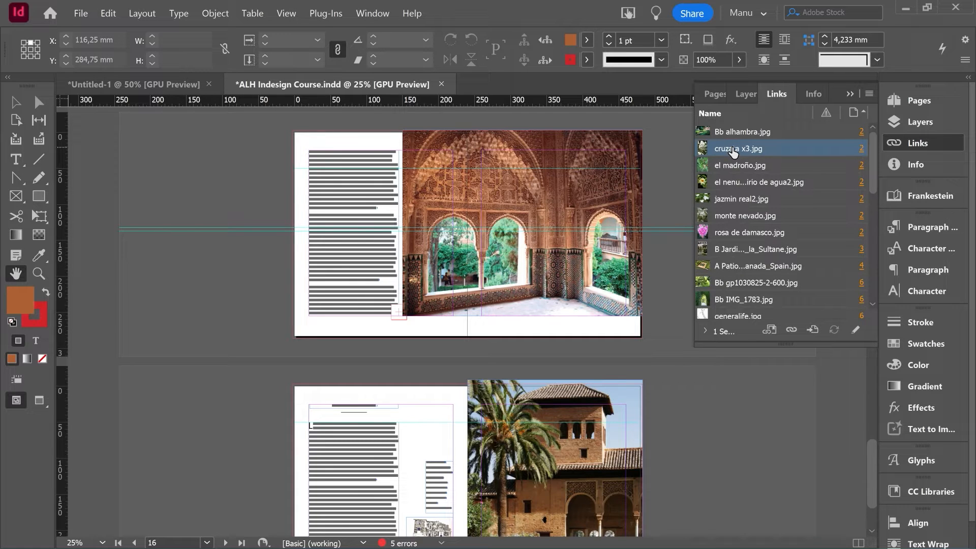
{"action": "left_click", "coordinate": [813, 331]}
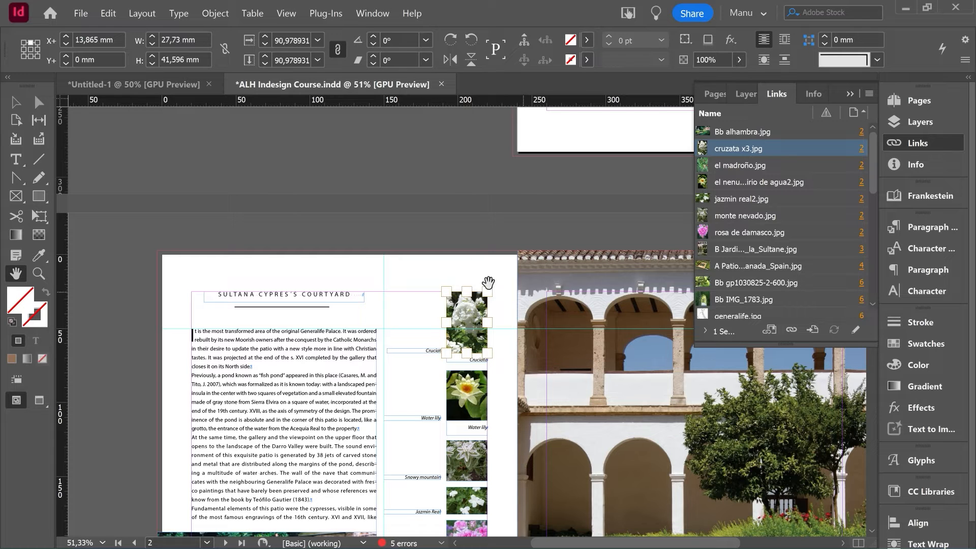
Step: Relink the cruzata x3.jpg image to the salvia roja file in the Links folder
{"action": "left_click", "coordinate": [791, 331]}
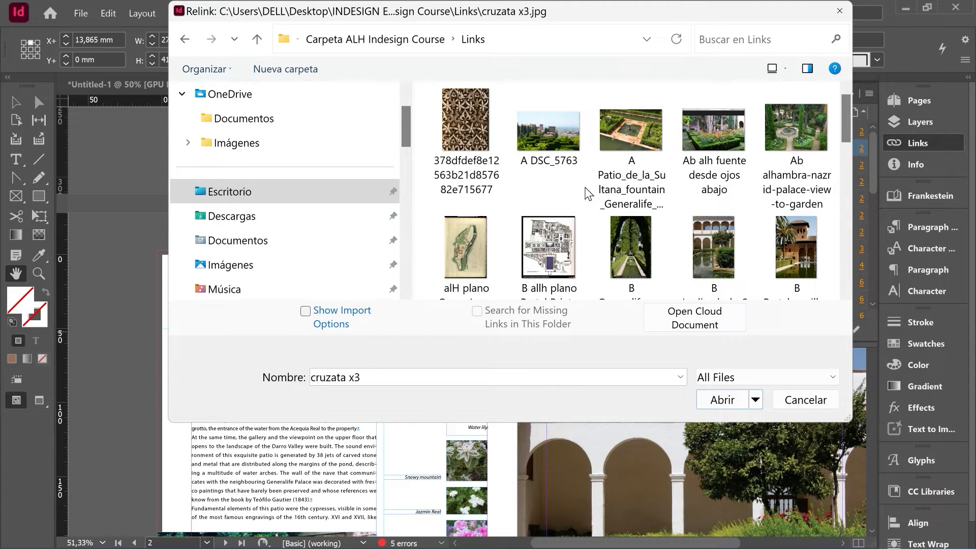
{"action": "scroll", "coordinate": [588, 193], "scroll_direction": "down", "scroll_amount": 10}
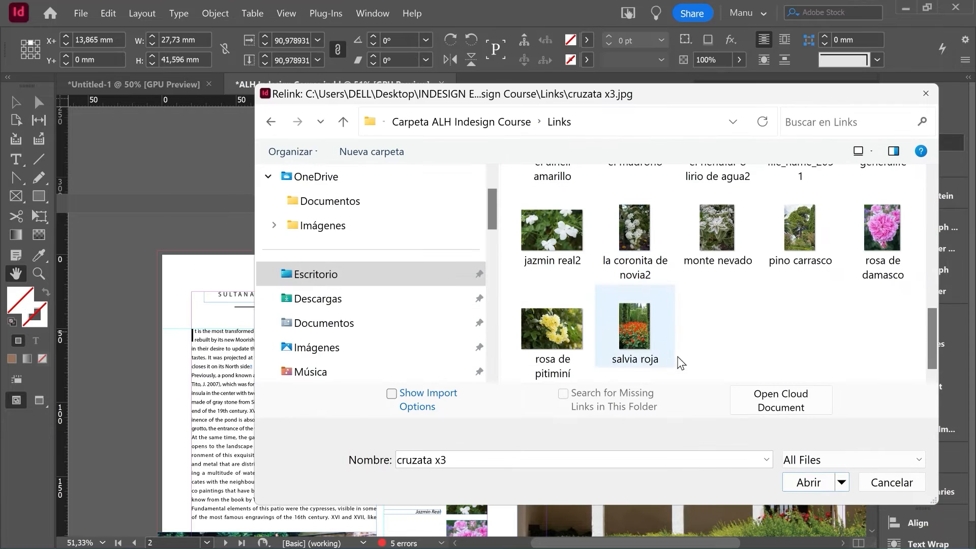
{"action": "left_click", "coordinate": [633, 324]}
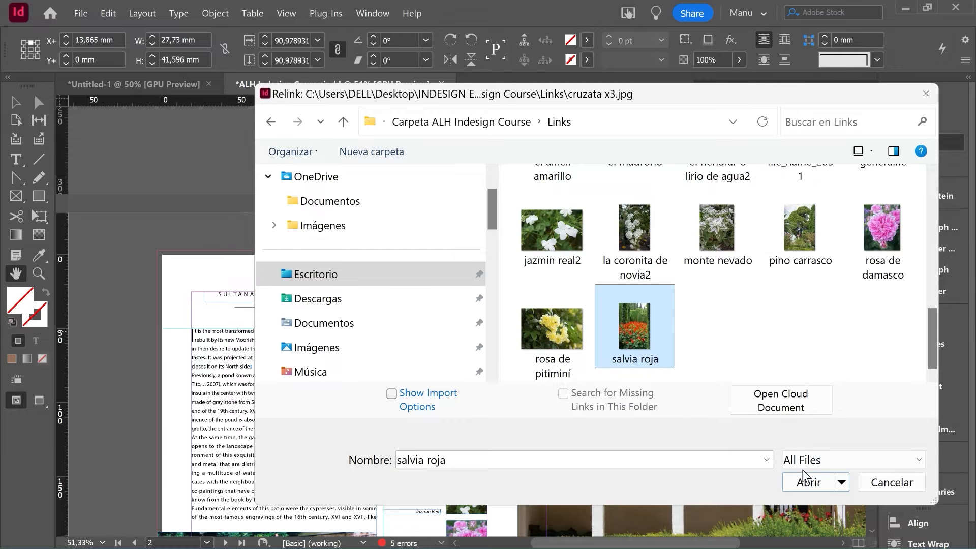
{"action": "left_click", "coordinate": [786, 483]}
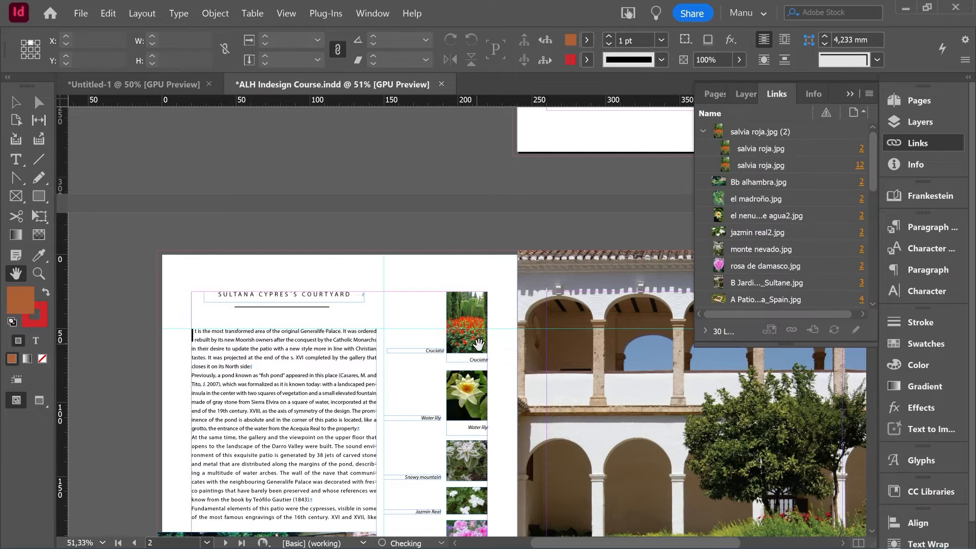
Step: Select the salvia roja image above the Cruciata caption on page 2 and relink it to cruzata x3
{"action": "key", "text": "ctrl+1"}
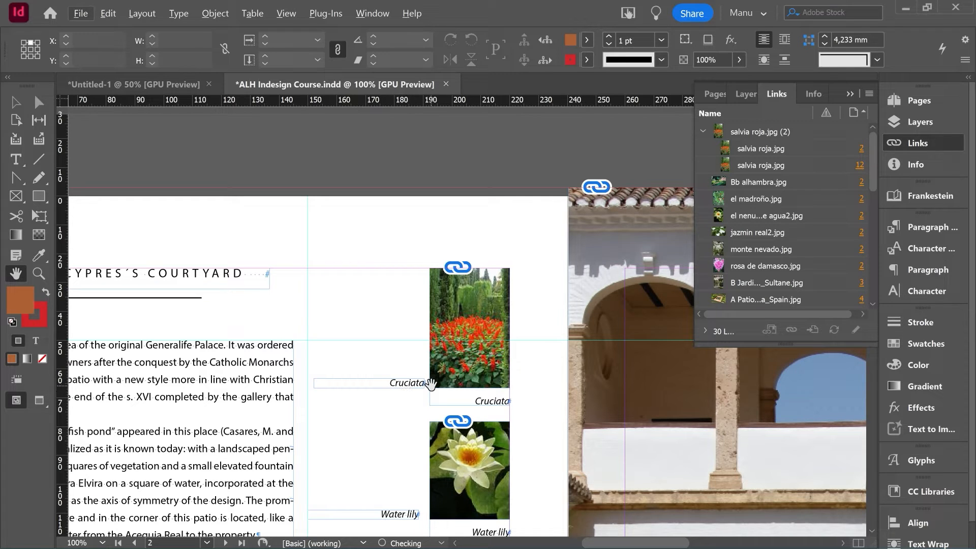
{"action": "key", "text": "v"}
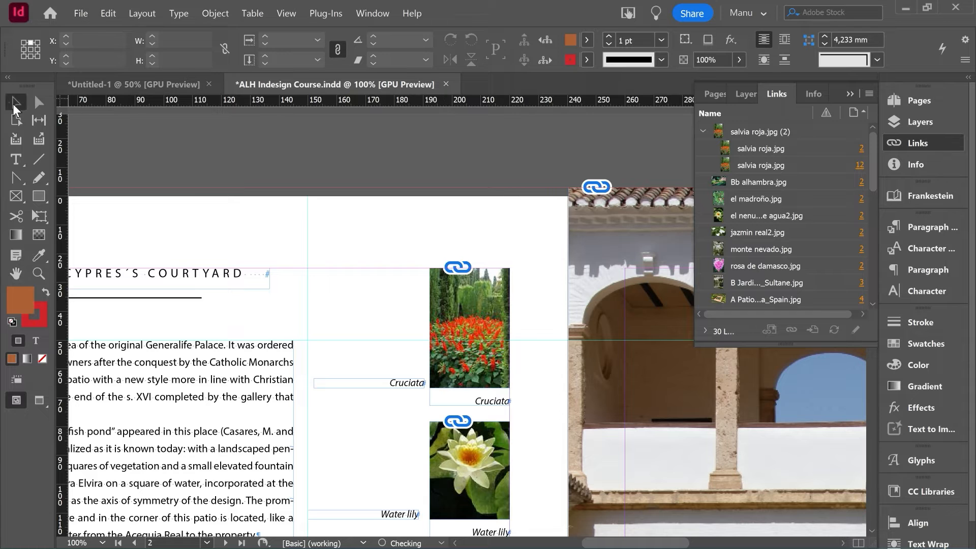
{"action": "left_click", "coordinate": [487, 289]}
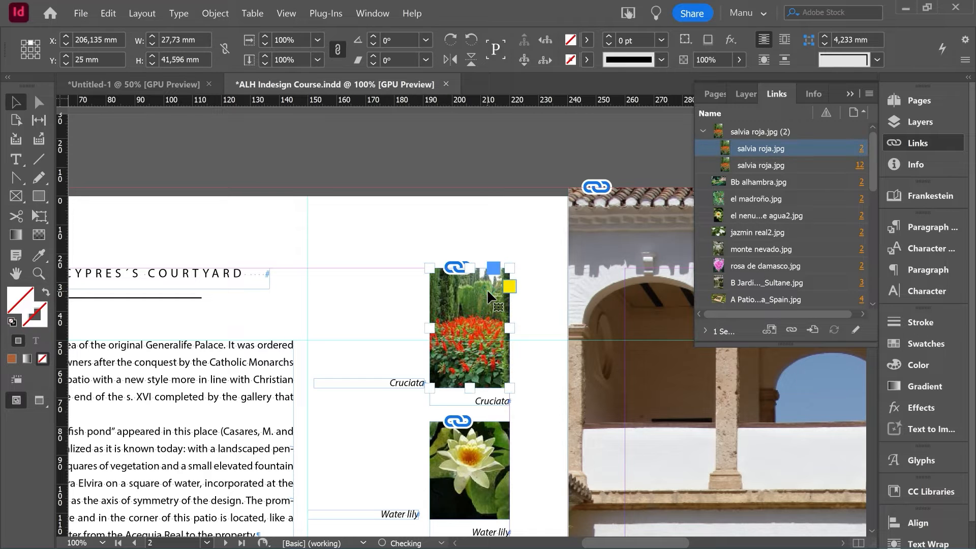
{"action": "left_click", "coordinate": [791, 330]}
{"action": "scroll", "coordinate": [776, 258], "scroll_direction": "down", "scroll_amount": 5}
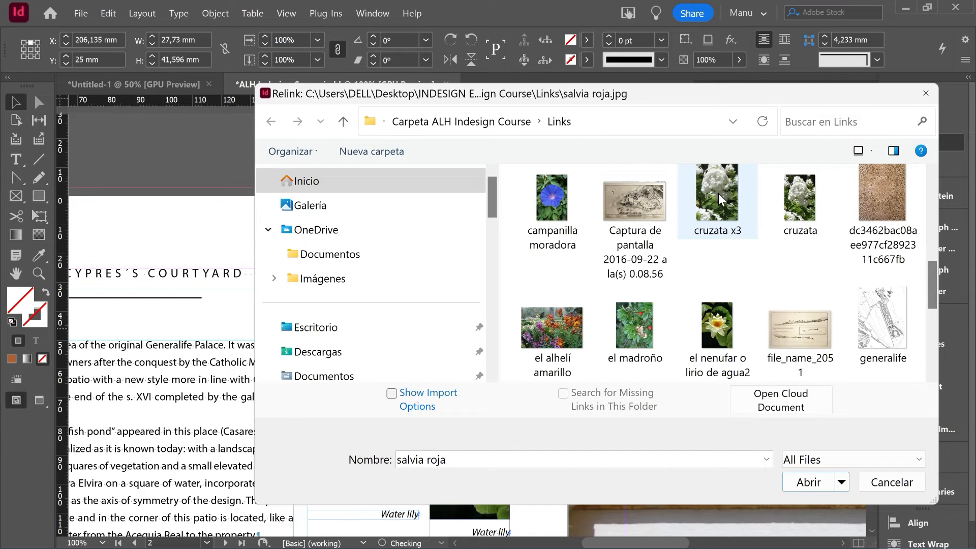
{"action": "left_click", "coordinate": [723, 194]}
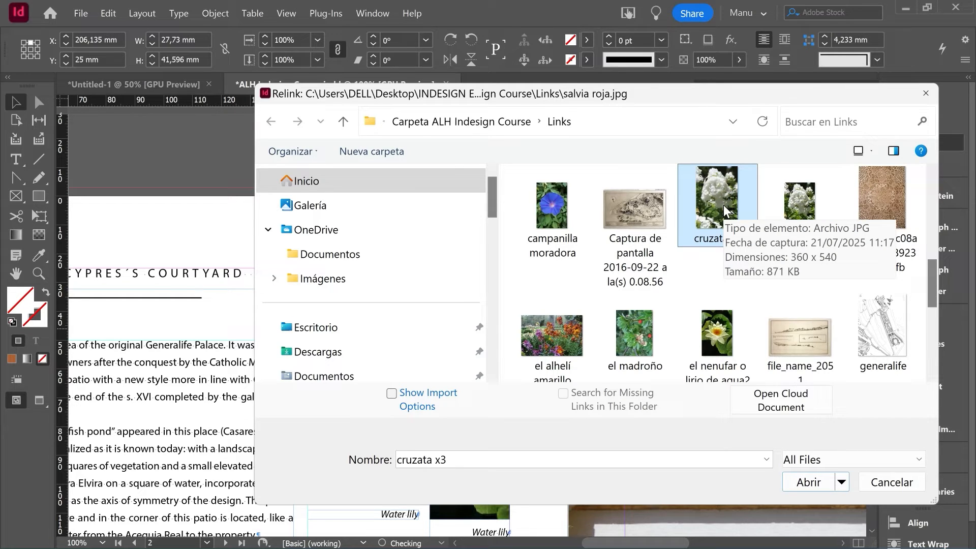
{"action": "left_click", "coordinate": [809, 483]}
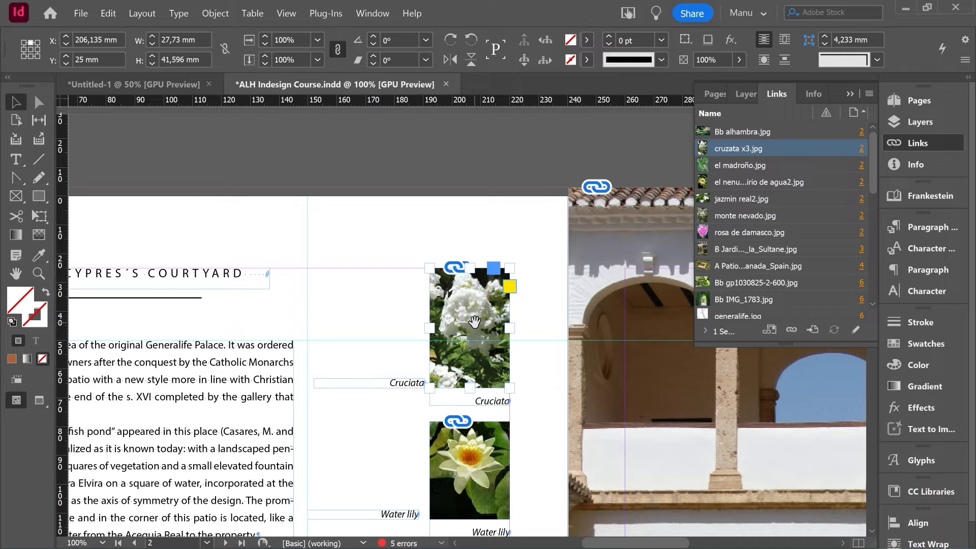
Step: Apply Content-Aware Fit to the white flower image above the Cruciata caption on page 2
{"action": "left_click", "coordinate": [472, 359]}
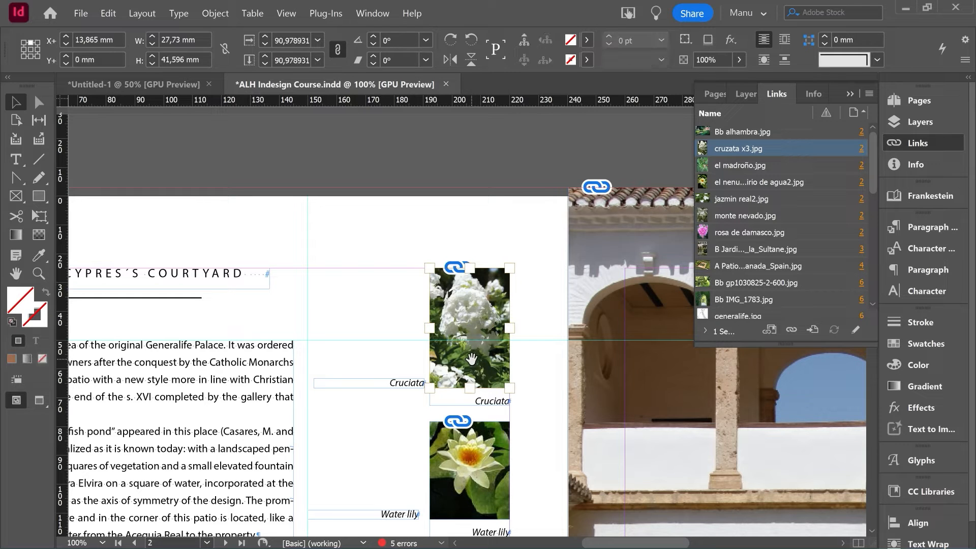
{"action": "right_click", "coordinate": [475, 359]}
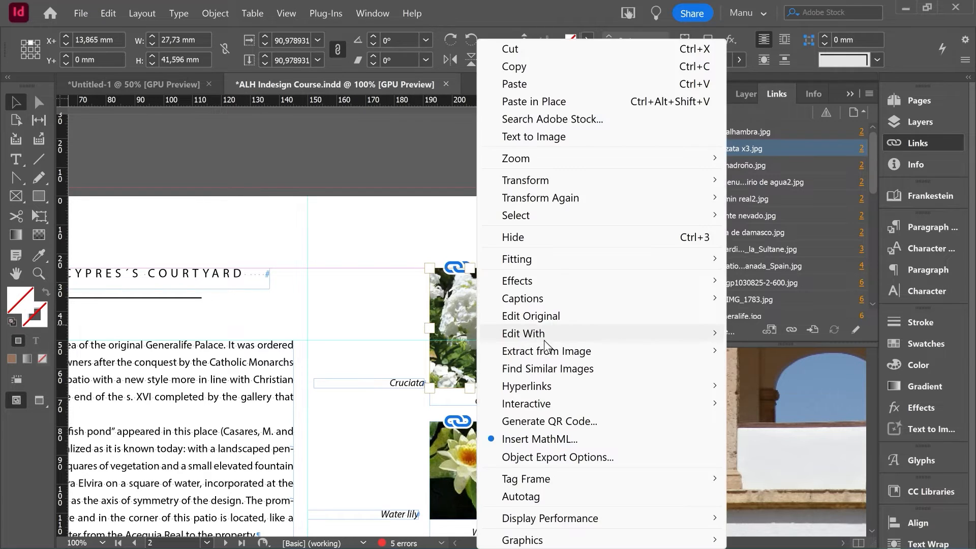
{"action": "mouse_move", "coordinate": [553, 258]}
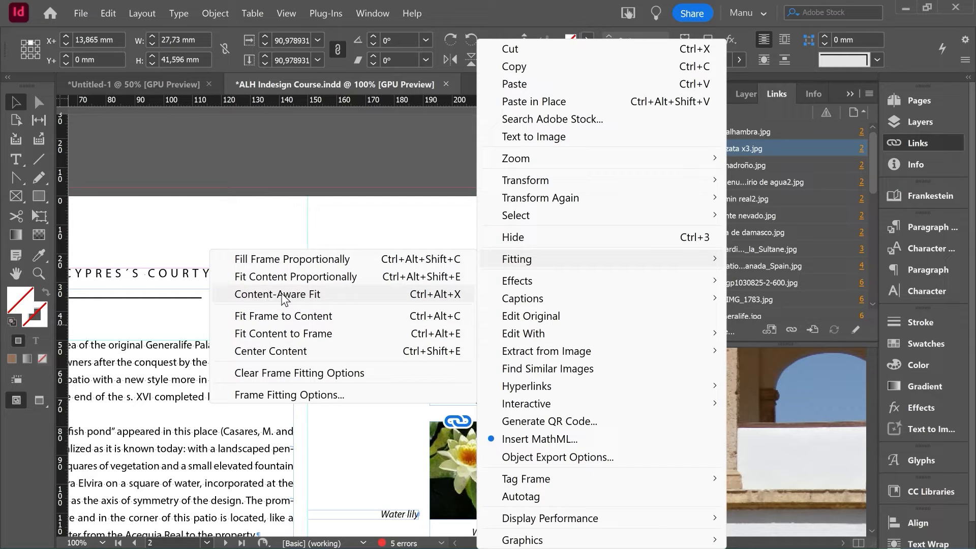
{"action": "left_click", "coordinate": [299, 293]}
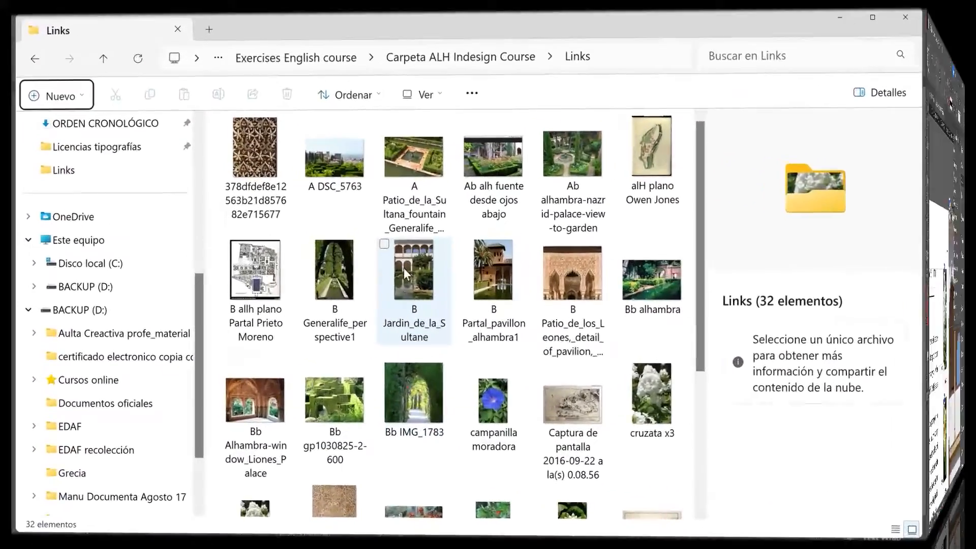
Step: In File Explorer, move the B Jardin_de_la_Sultane image from the Links folder into the Alhambra pics folder
{"action": "left_click", "coordinate": [406, 270]}
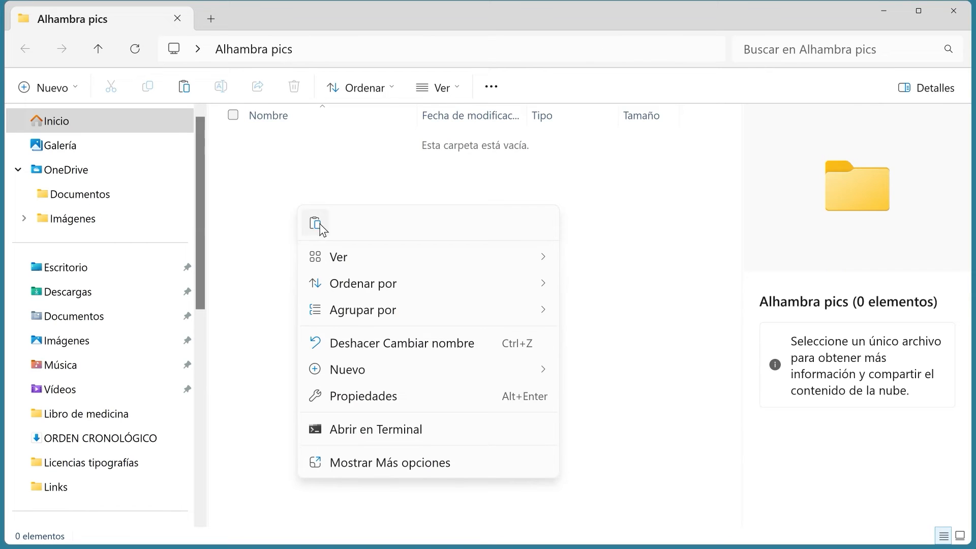
{"action": "left_click", "coordinate": [318, 225]}
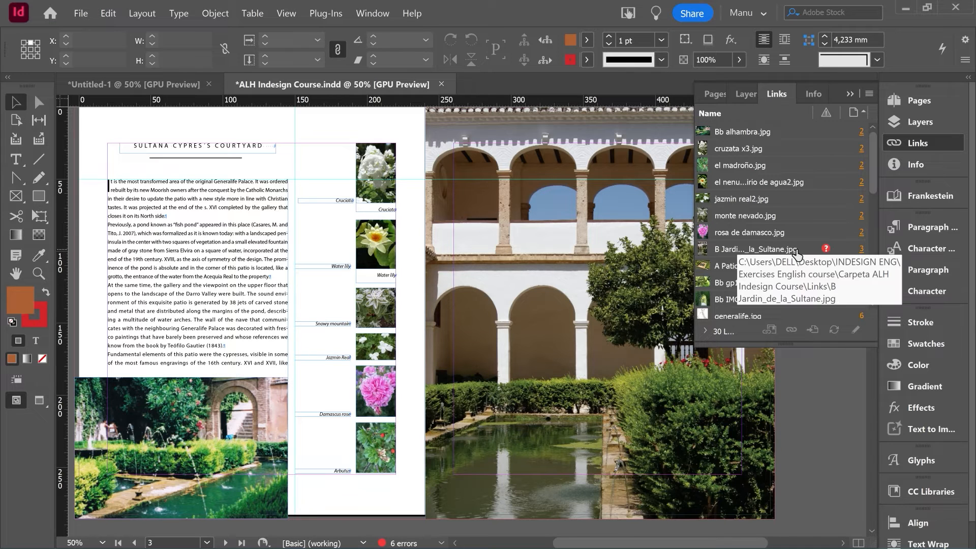
Step: Go to the placed B Jardin_de_la_Sultane.jpg image on page 3 from the list of links
{"action": "left_click", "coordinate": [760, 249]}
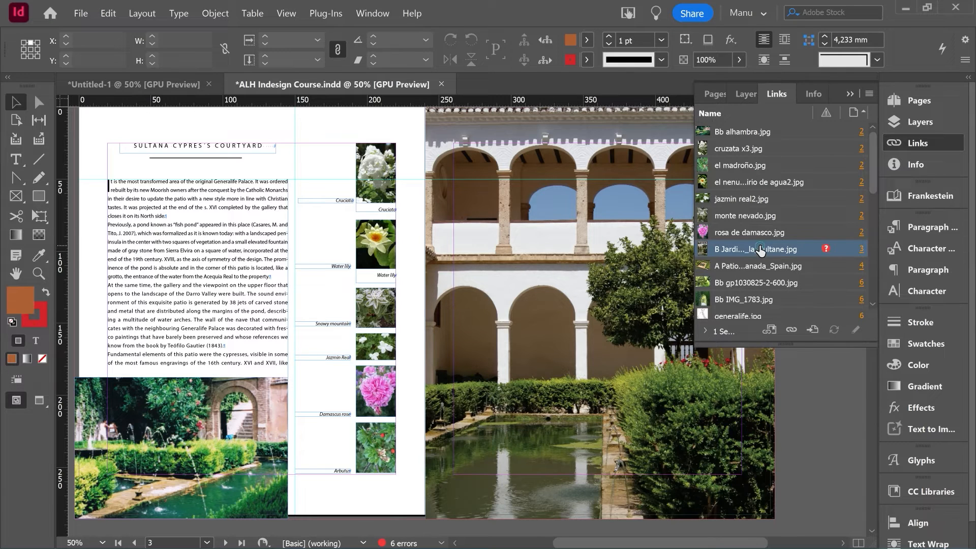
{"action": "left_click", "coordinate": [813, 330]}
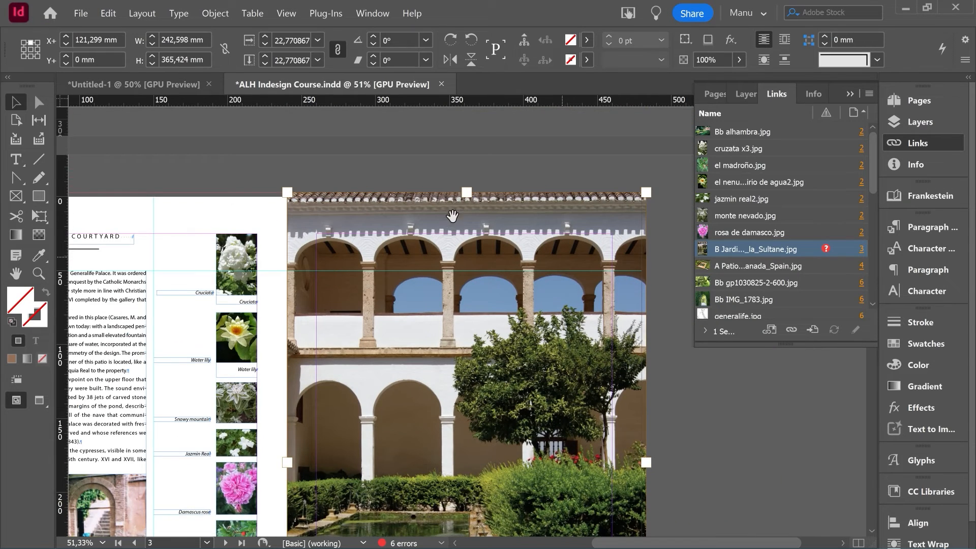
{"action": "scroll", "coordinate": [481, 321], "scroll_direction": "down", "scroll_amount": 3}
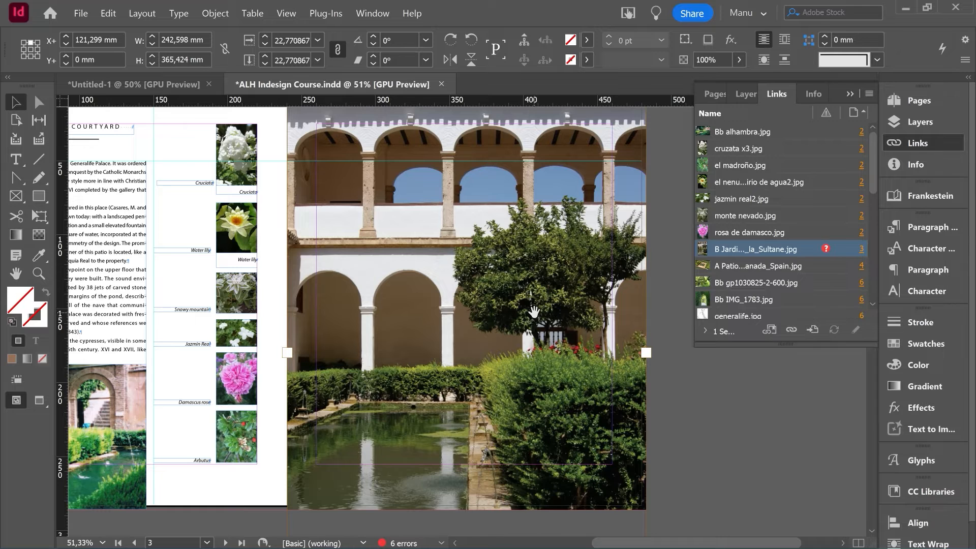
{"action": "scroll", "coordinate": [534, 311], "scroll_direction": "up", "scroll_amount": 1}
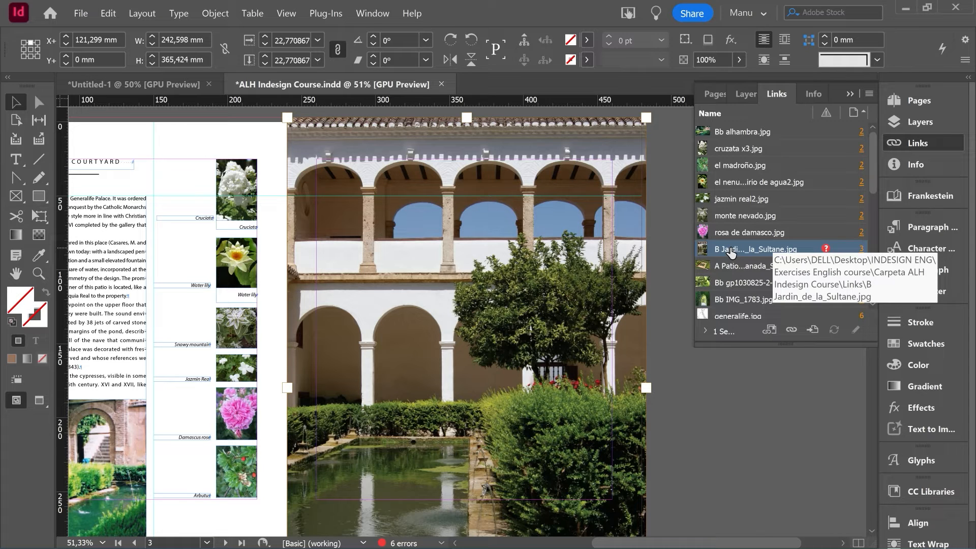
Step: Relink the missing B Jardin_de_la_Sultane.jpg to the file in the Alhambra pics folder
{"action": "double_click", "coordinate": [826, 249]}
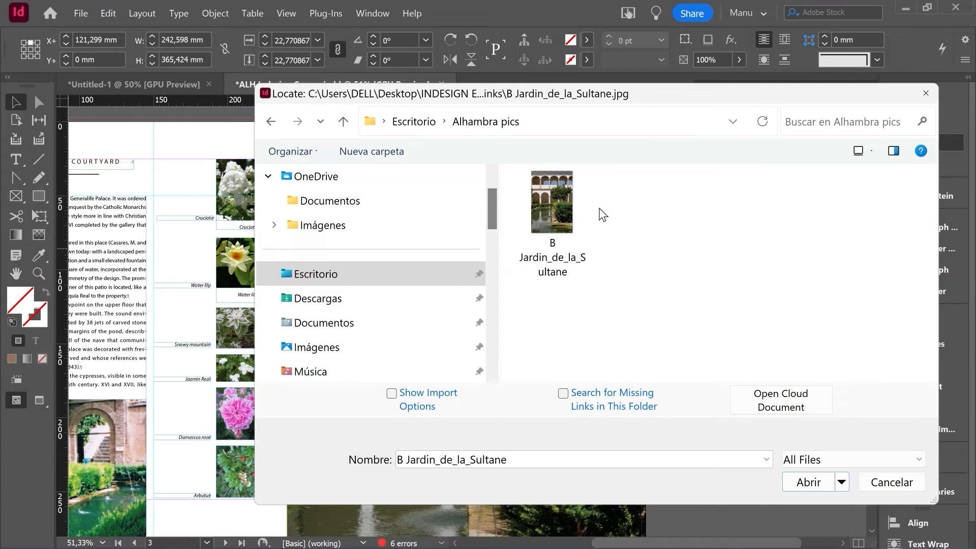
{"action": "left_click", "coordinate": [562, 194]}
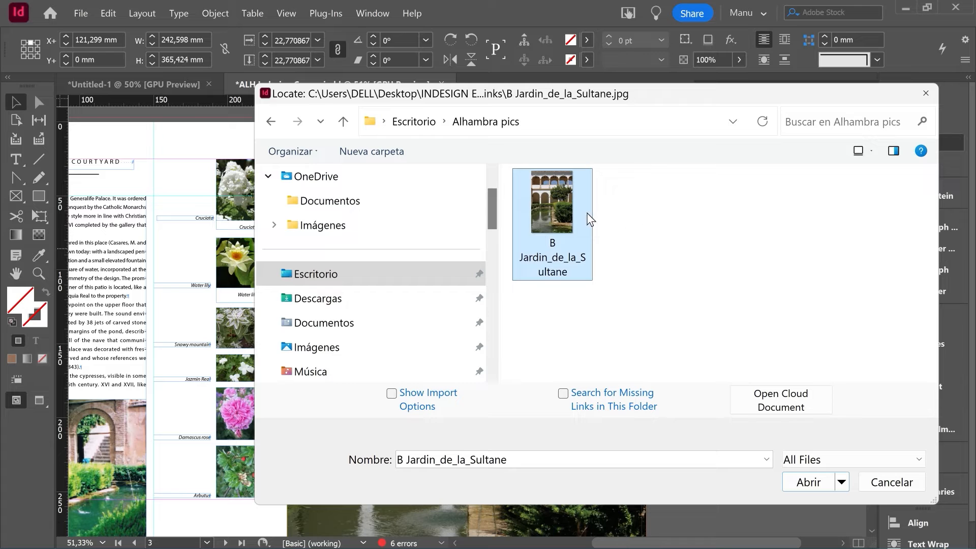
{"action": "left_click", "coordinate": [802, 484]}
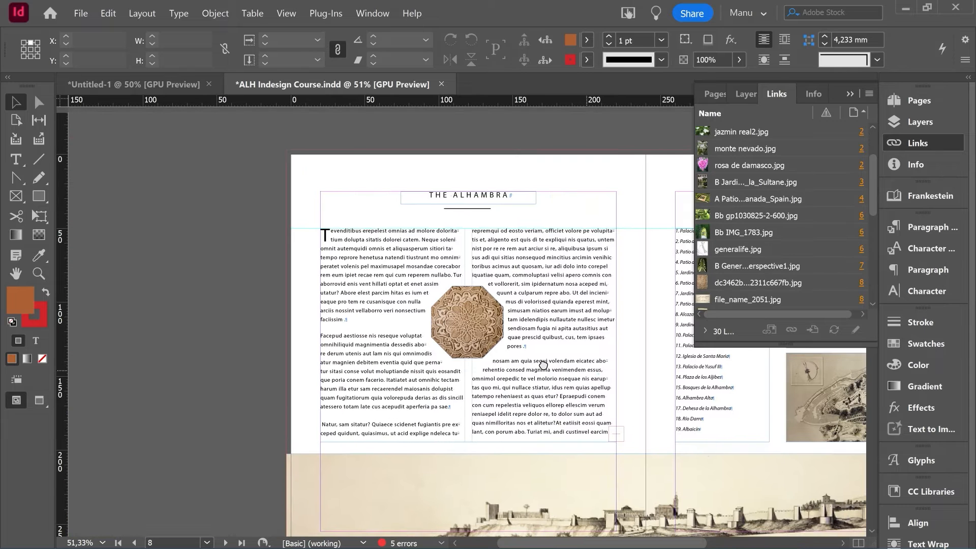
Step: Select the panoramic engraving below The Alhambra text, embed its file_name_2051.jpg link and undo the embedding
{"action": "left_click_drag", "start_coordinate": [585, 370], "coordinate": [337, 309]}
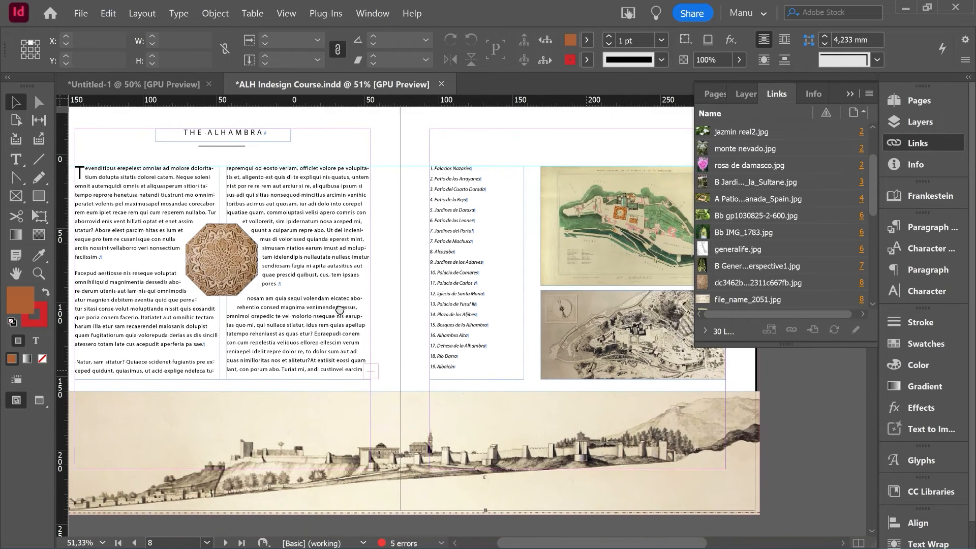
{"action": "left_click", "coordinate": [370, 415]}
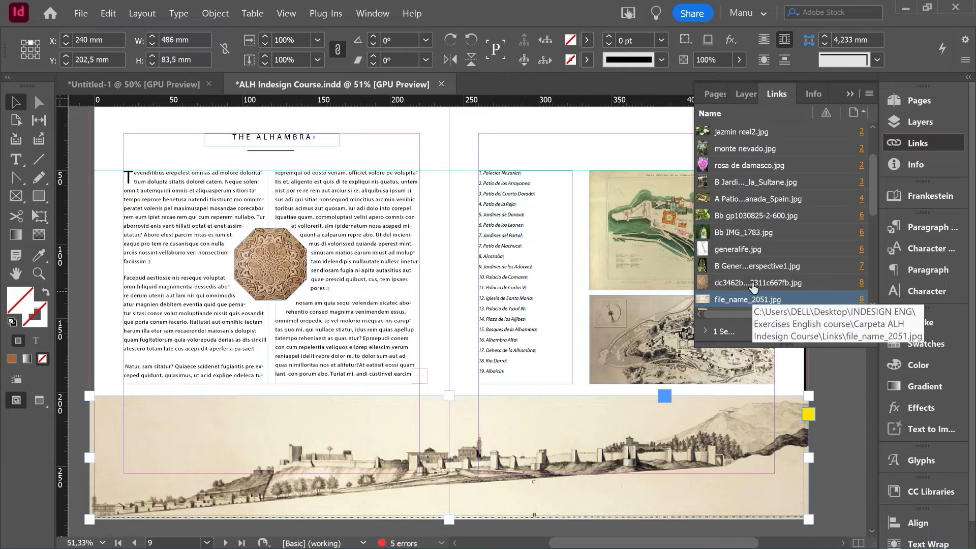
{"action": "right_click", "coordinate": [786, 301]}
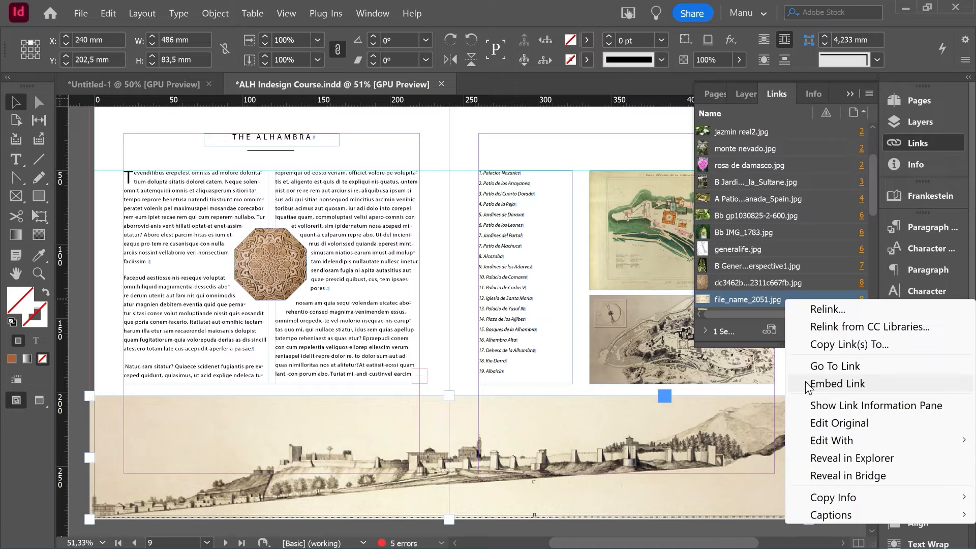
{"action": "left_click", "coordinate": [837, 384]}
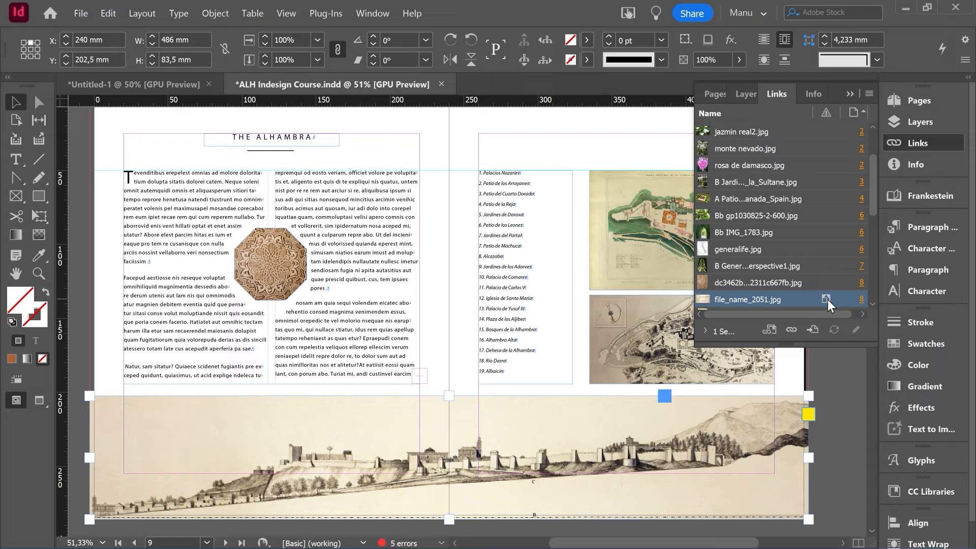
{"action": "key", "text": "ctrl+z"}
Step: View the original file_name_2051.jpg in the default image viewer and close it
{"action": "left_click", "coordinate": [856, 331]}
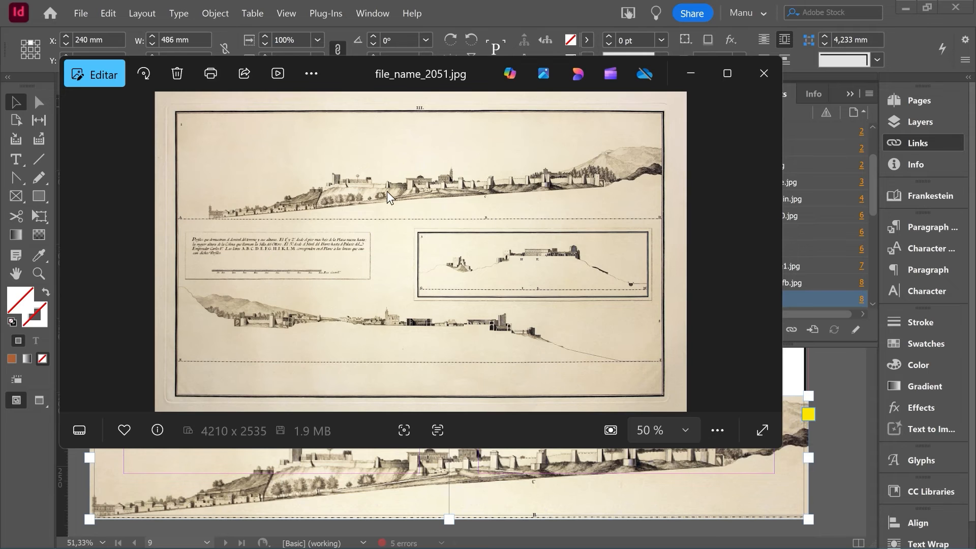
{"action": "left_click", "coordinate": [765, 70]}
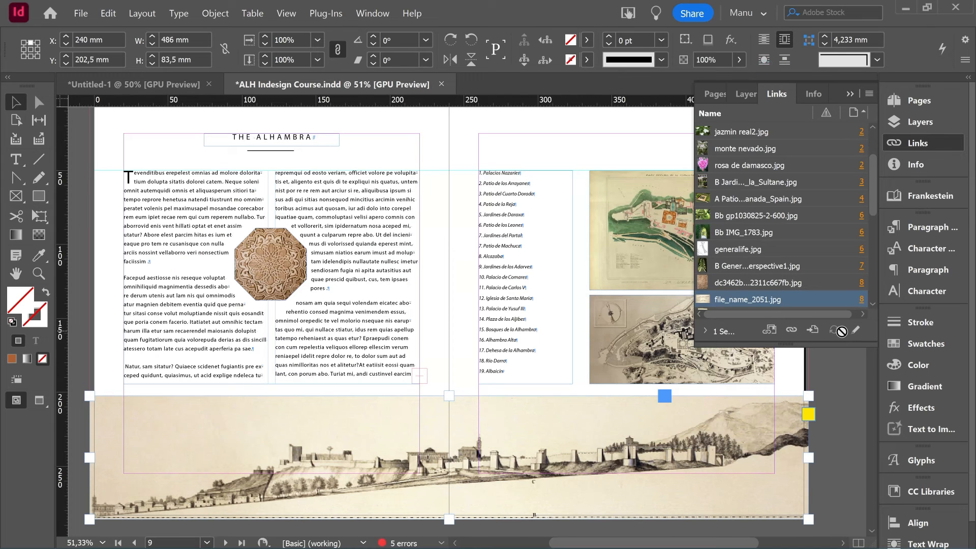
Step: Open the linked file_name_2051.jpg for editing in Adobe Photoshop 2025 26.8
{"action": "right_click", "coordinate": [795, 299]}
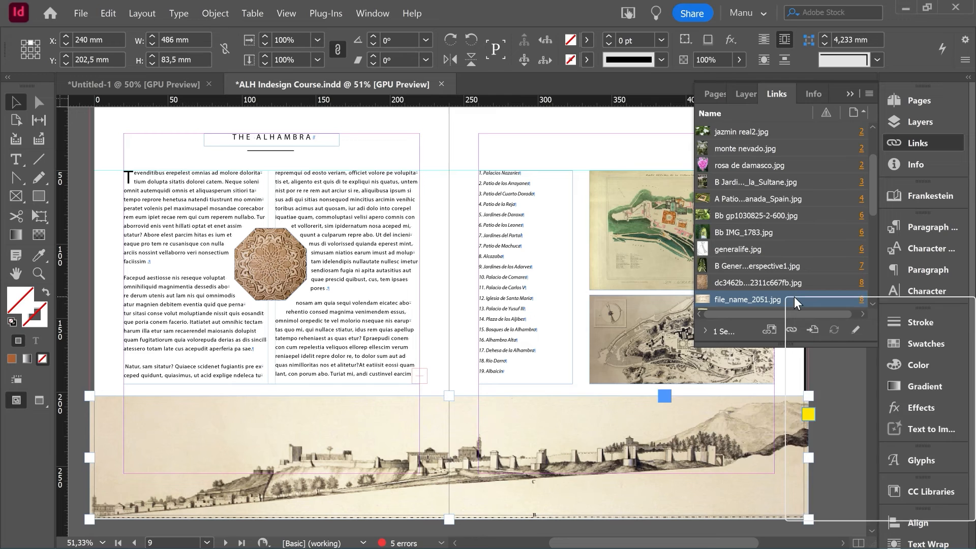
{"action": "mouse_move", "coordinate": [852, 438]}
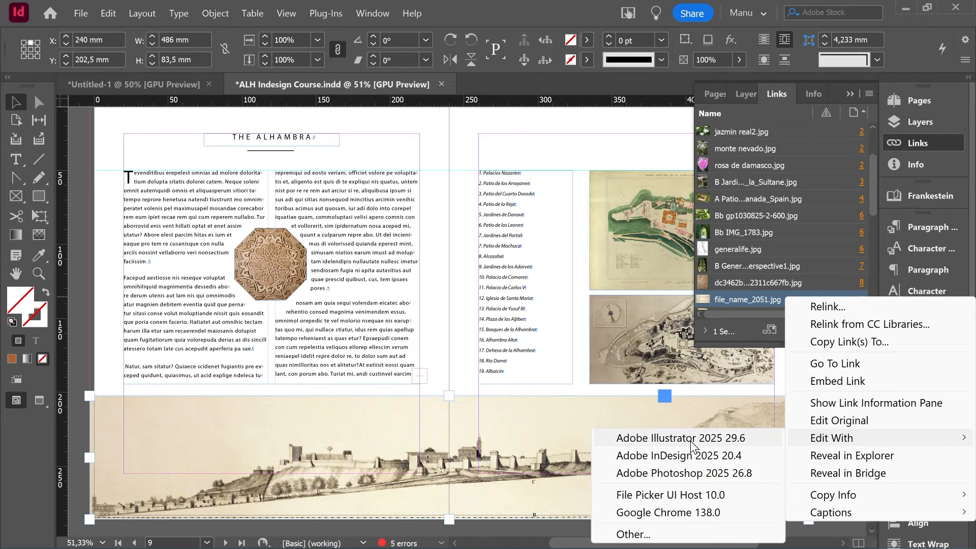
{"action": "left_click", "coordinate": [678, 473]}
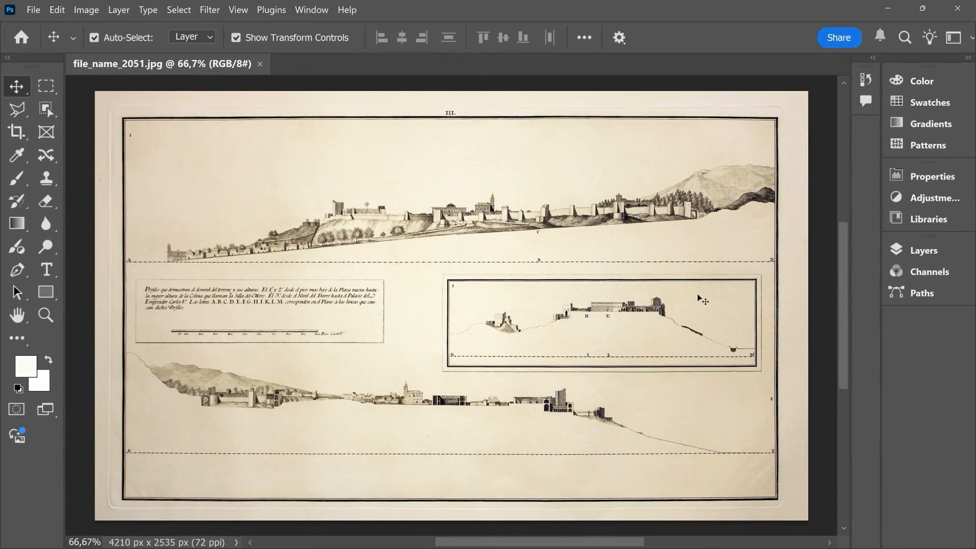
Step: Convert the Background into a regular layer and add a Black & White adjustment layer above it
{"action": "left_click", "coordinate": [923, 251]}
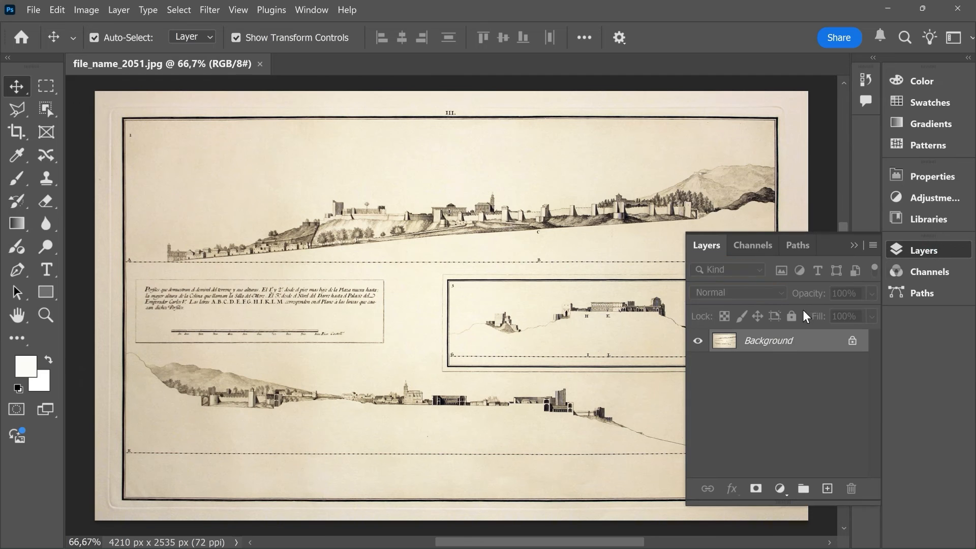
{"action": "double_click", "coordinate": [762, 343], "text": "alt"}
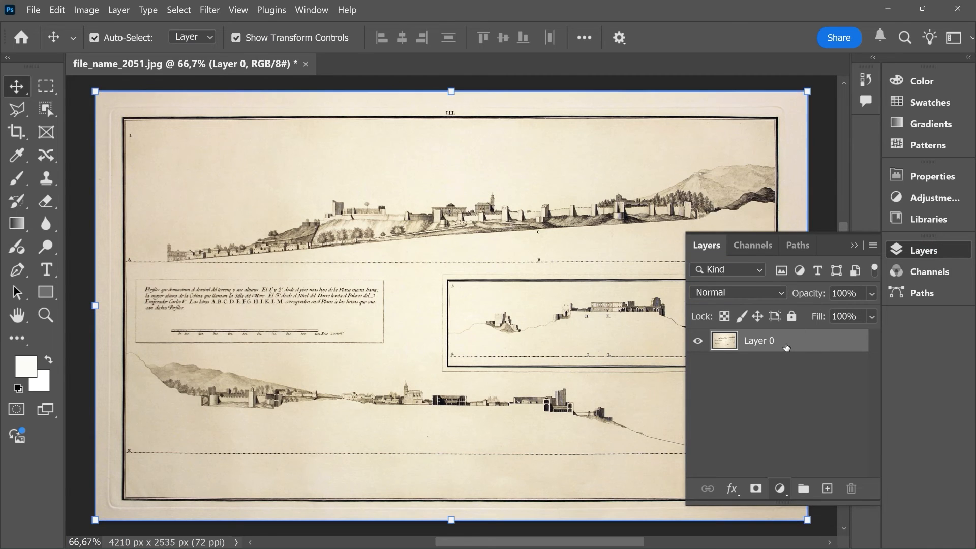
{"action": "left_click", "coordinate": [780, 488]}
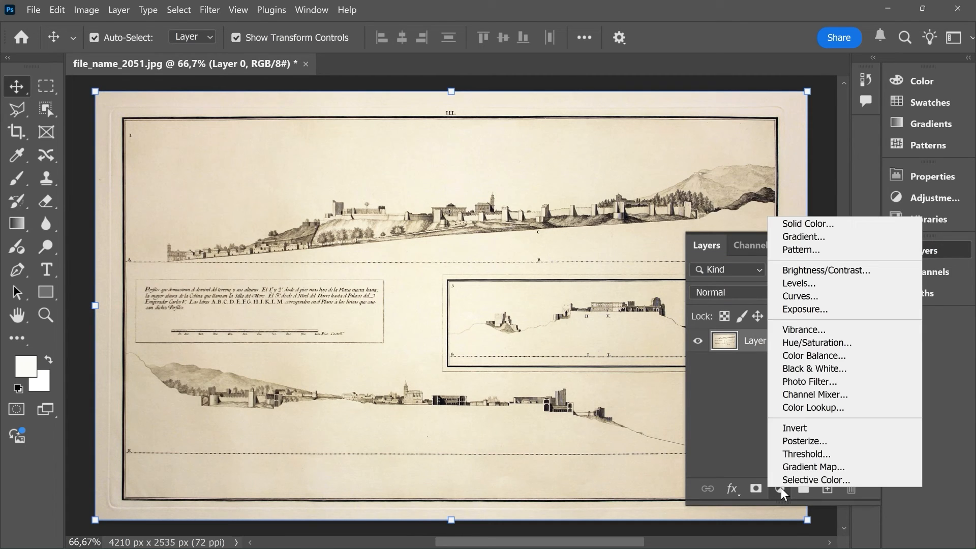
{"action": "left_click", "coordinate": [808, 369]}
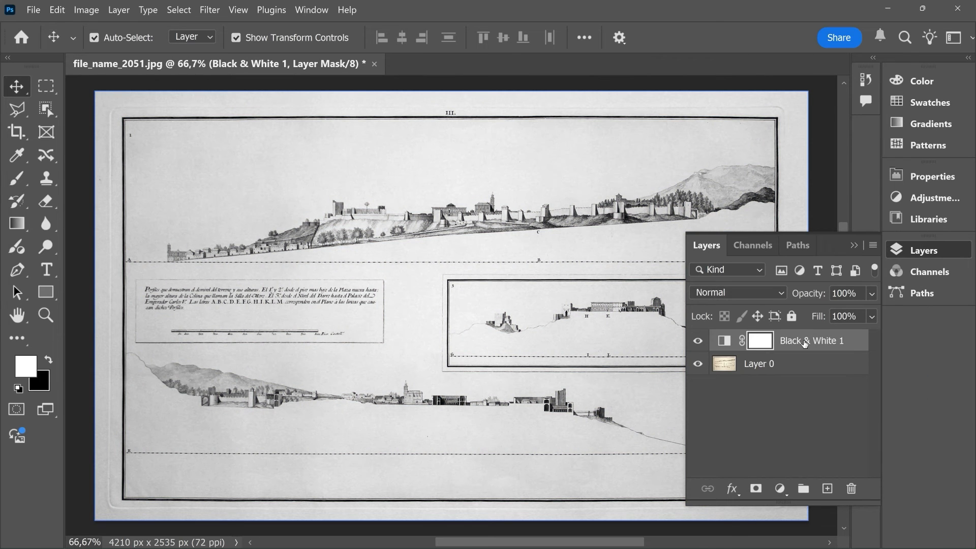
Step: Save a JPEG copy of the edited image as file_name_2051 in the Links folder, replacing the existing file
{"action": "left_click", "coordinate": [33, 11]}
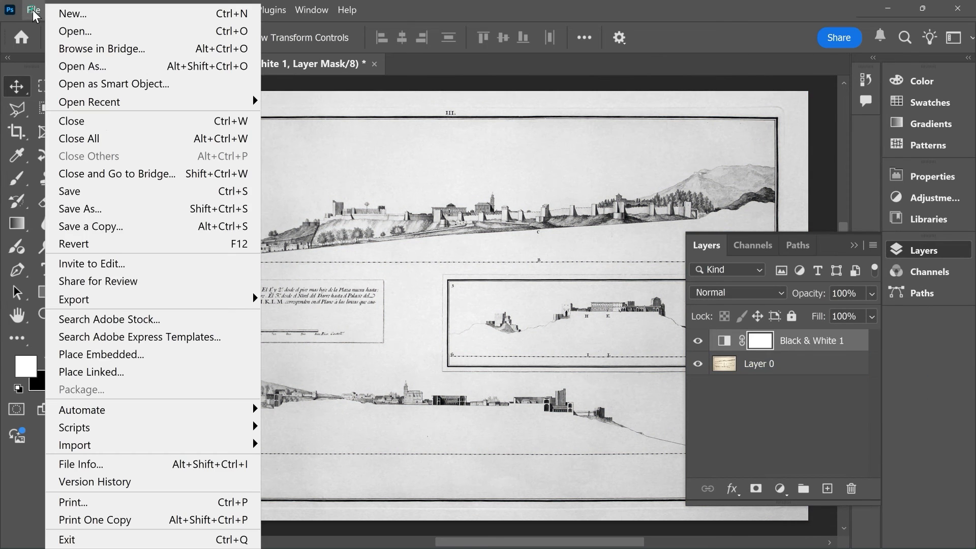
{"action": "left_click", "coordinate": [109, 232]}
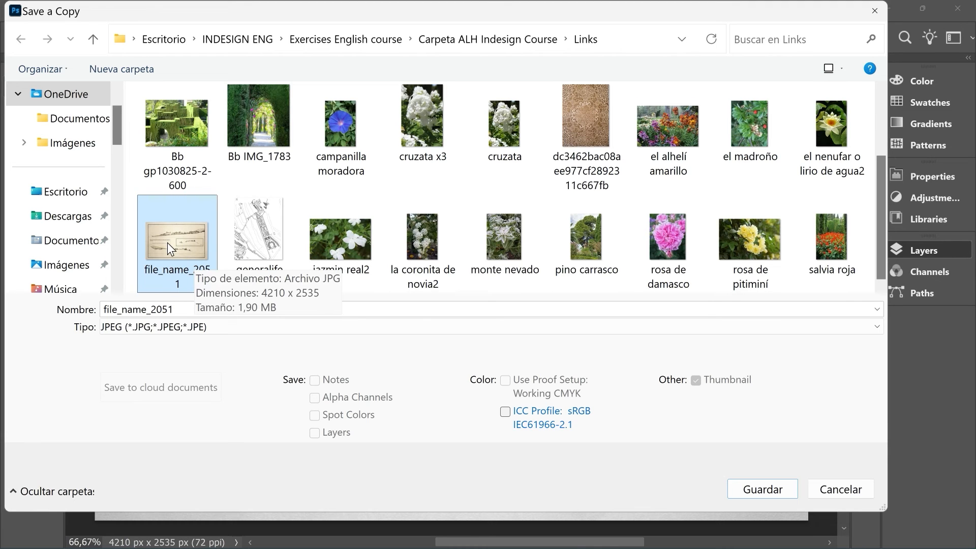
{"action": "left_click", "coordinate": [753, 490]}
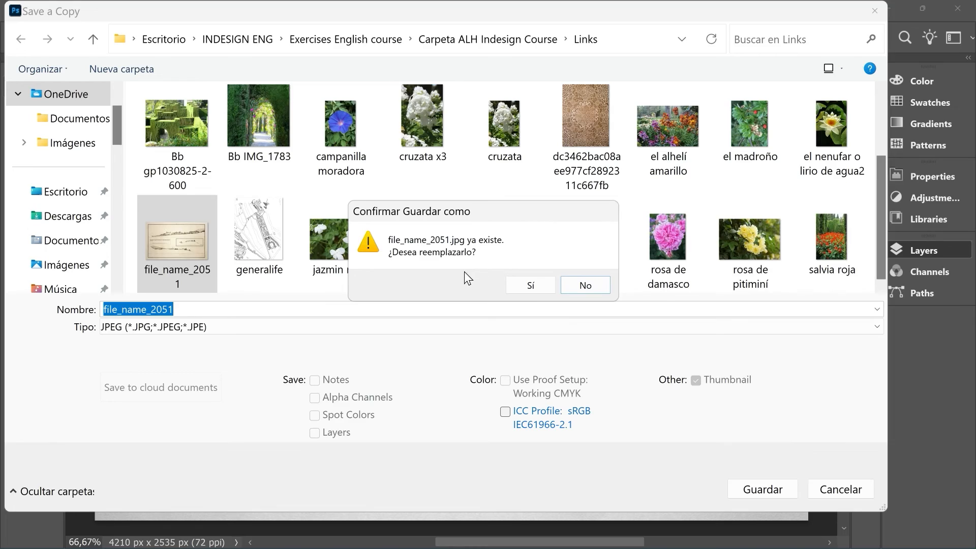
{"action": "left_click", "coordinate": [529, 285]}
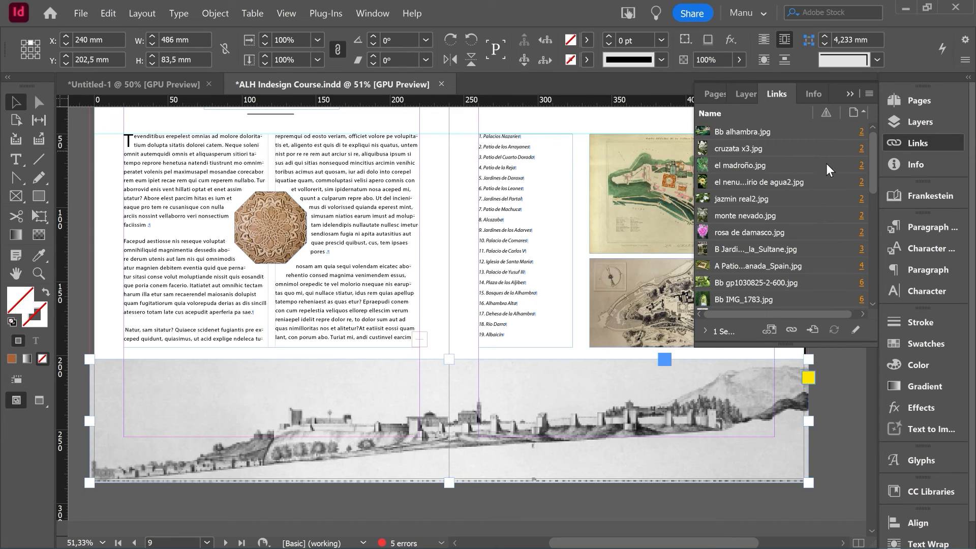
Step: In InDesign, find file_name_2051.jpg in the list of links and check its link status
{"action": "scroll", "coordinate": [826, 214], "scroll_direction": "down", "scroll_amount": 3}
{"action": "left_click", "coordinate": [826, 253]}
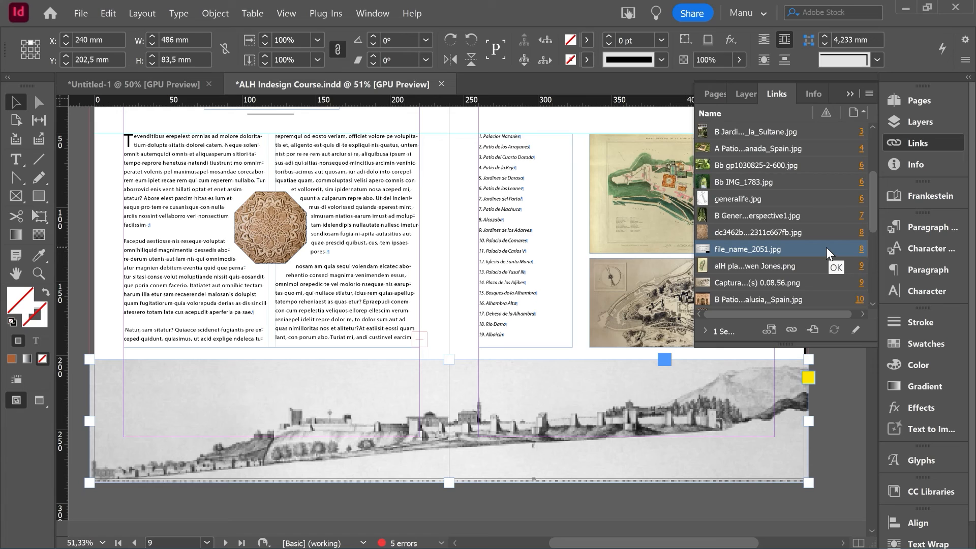